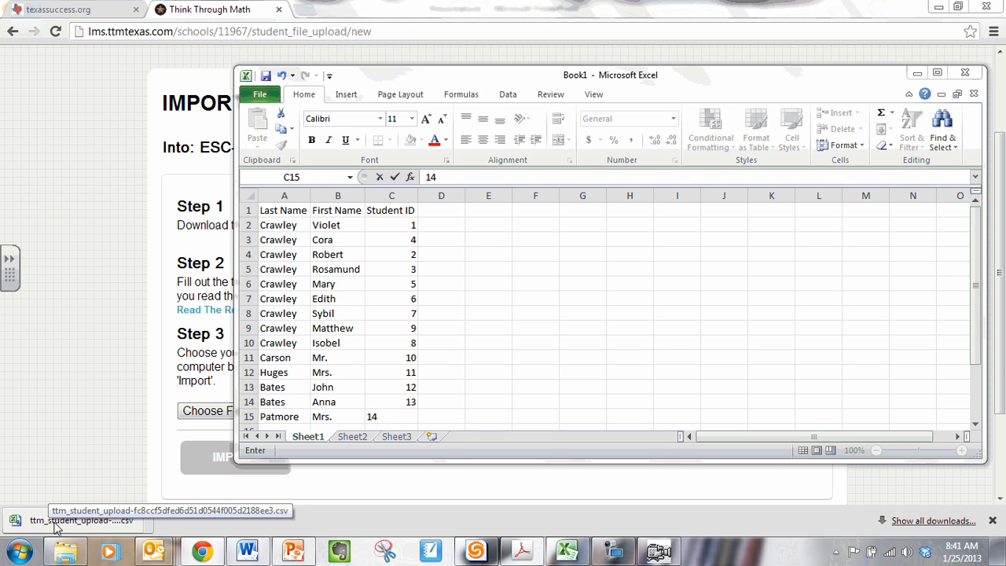
# Step: Open the downloaded ttm_student_upload CSV template from the browser's full downloads list
pyautogui.click(52, 526)
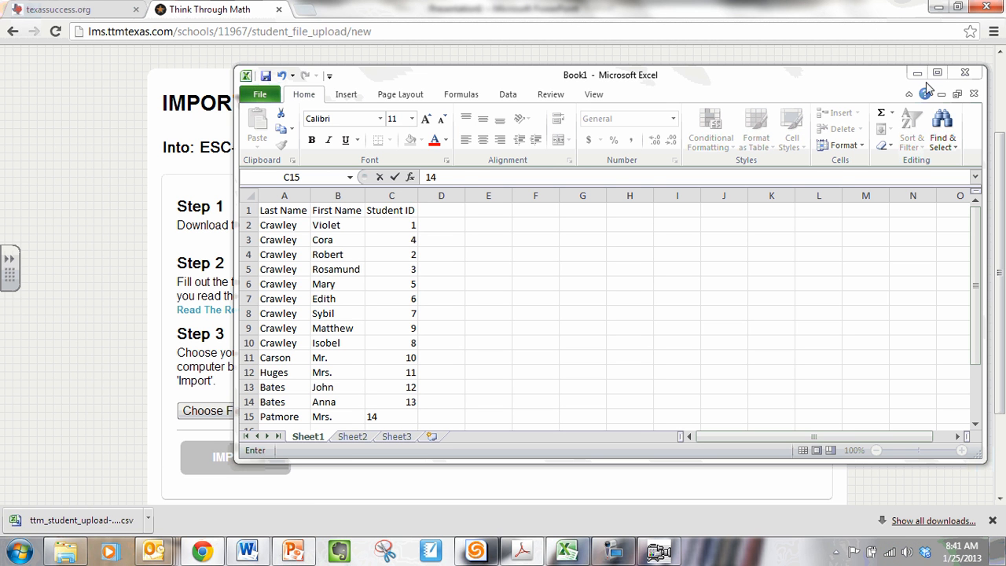
pyautogui.click(954, 521)
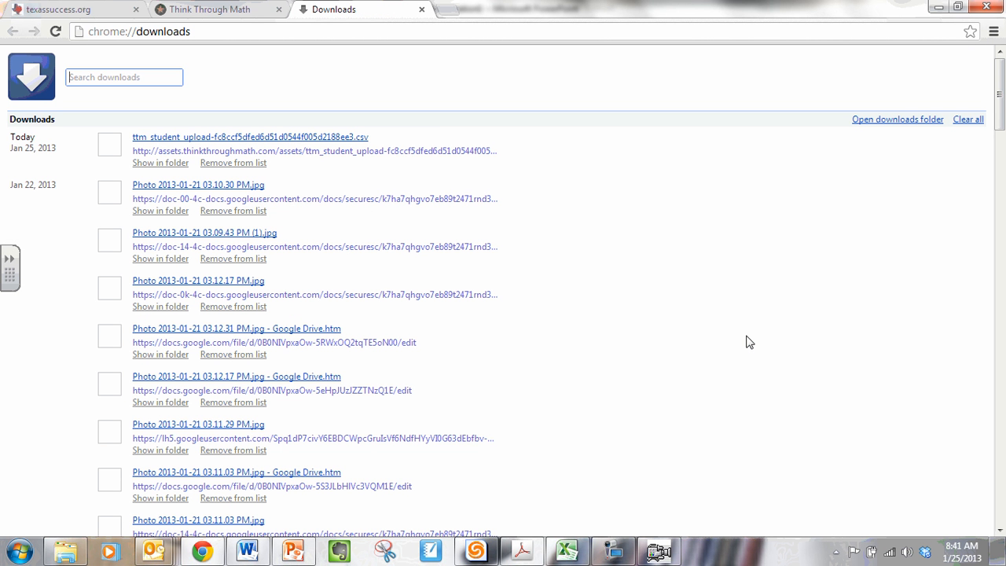
pyautogui.click(287, 139)
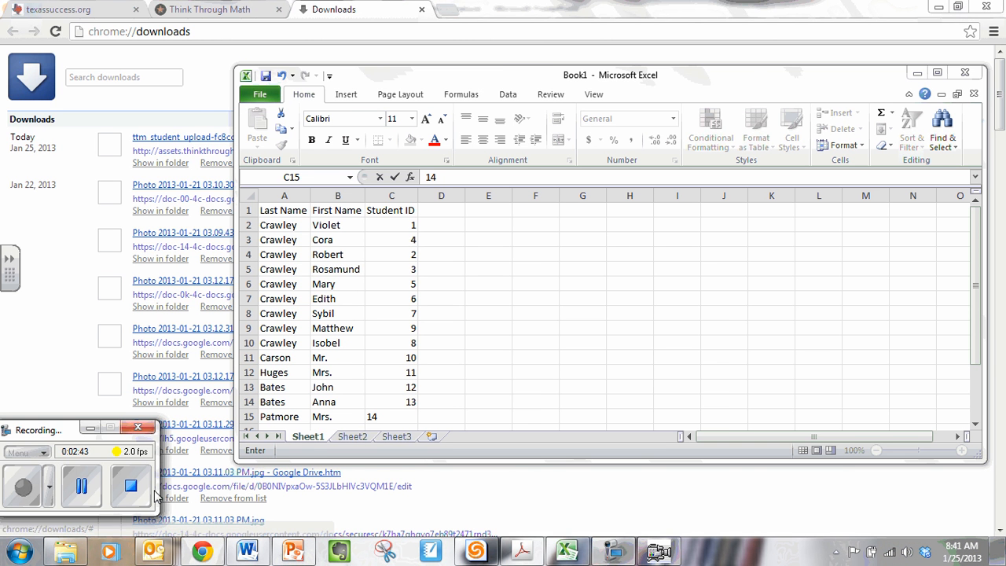
pyautogui.click(81, 485)
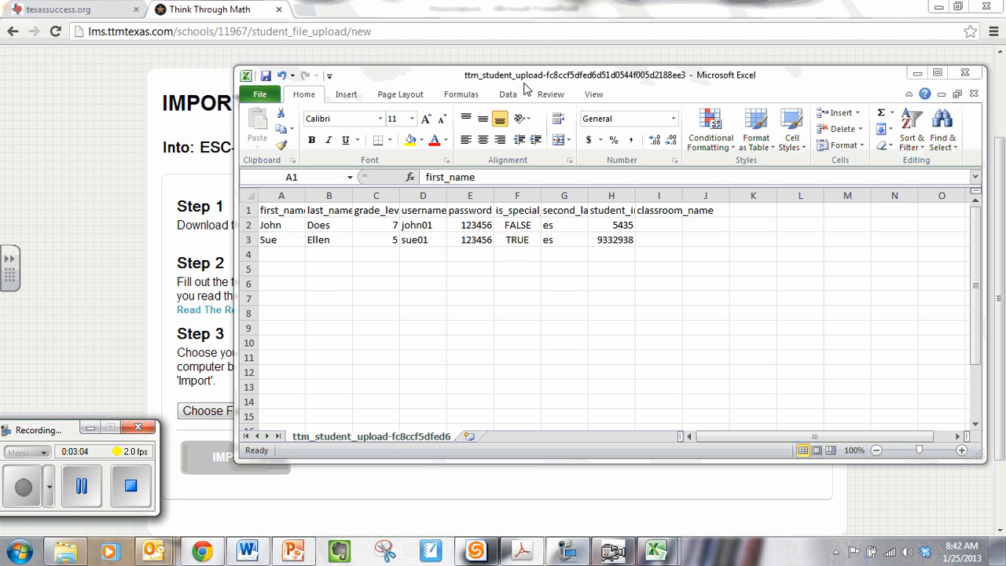
# Step: Start saving the template as a new file and choose the Desktop as its location
pyautogui.click(260, 100)
pyautogui.click(267, 139)
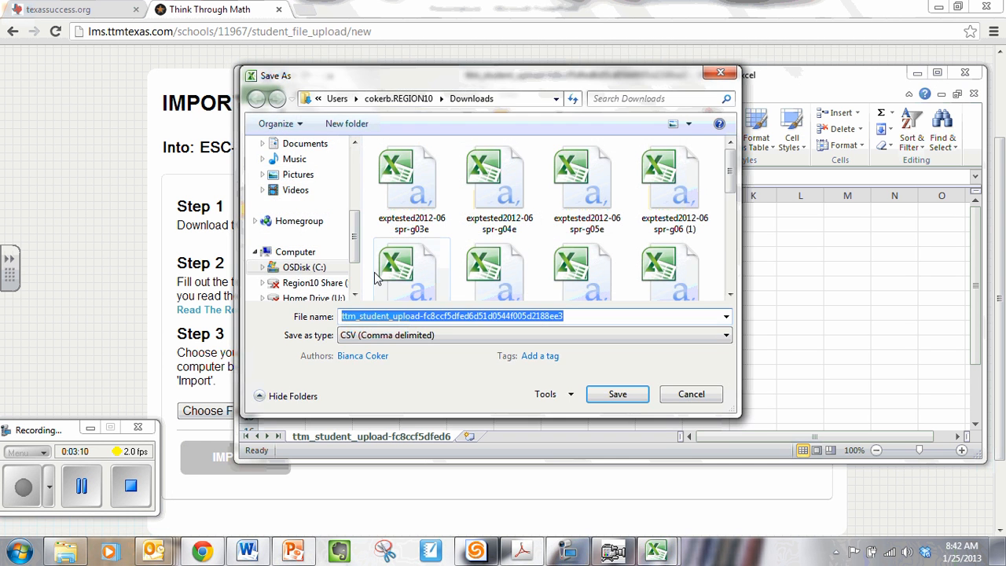
pyautogui.click(380, 315)
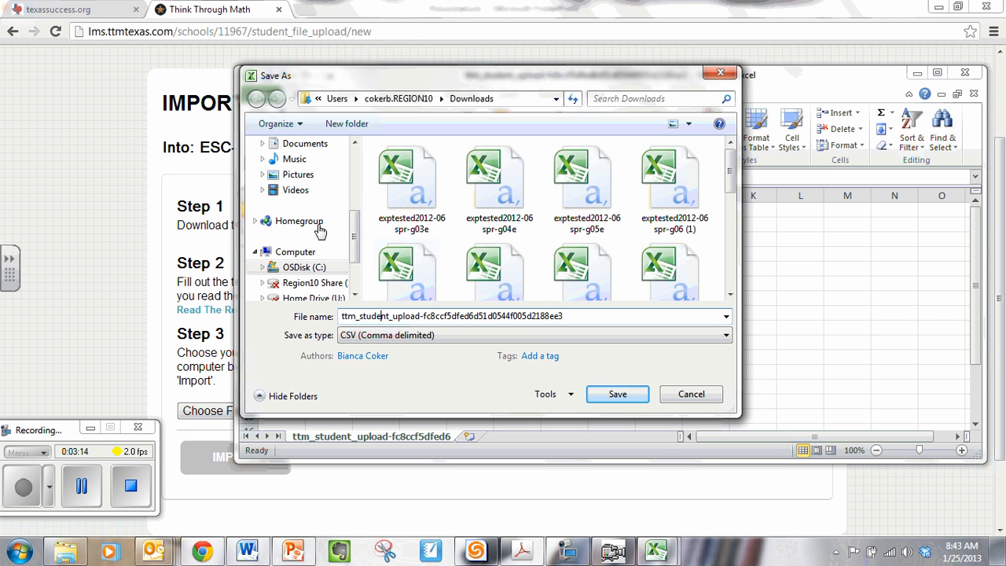
pyautogui.scroll(4, 354, 248)
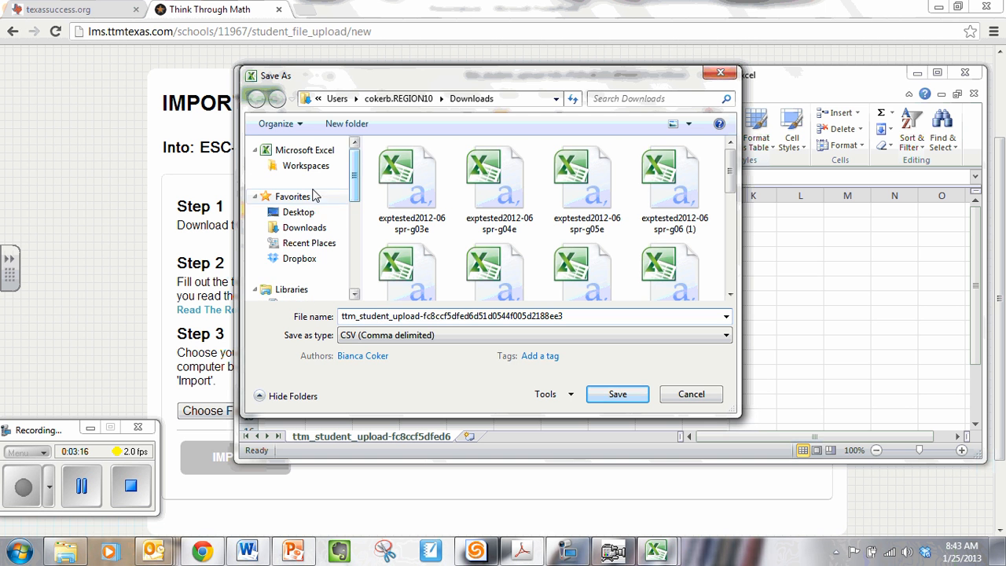
pyautogui.click(299, 212)
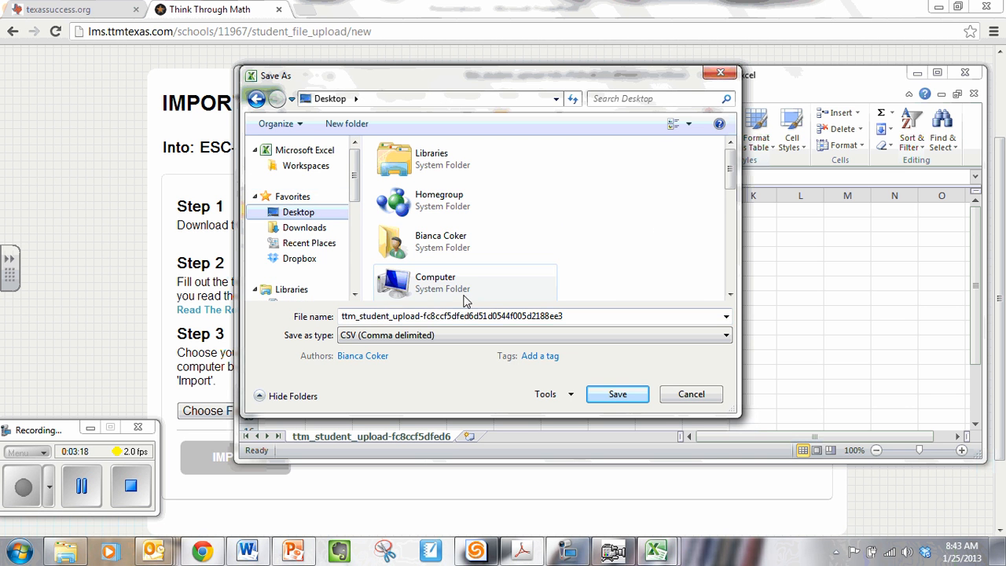
# Step: Name the file with TTM, the teacher's surname and Class 2, and save it, keeping the comma-delimited CSV format
pyautogui.moveTo(583, 316); pyautogui.dragTo(341, 316)
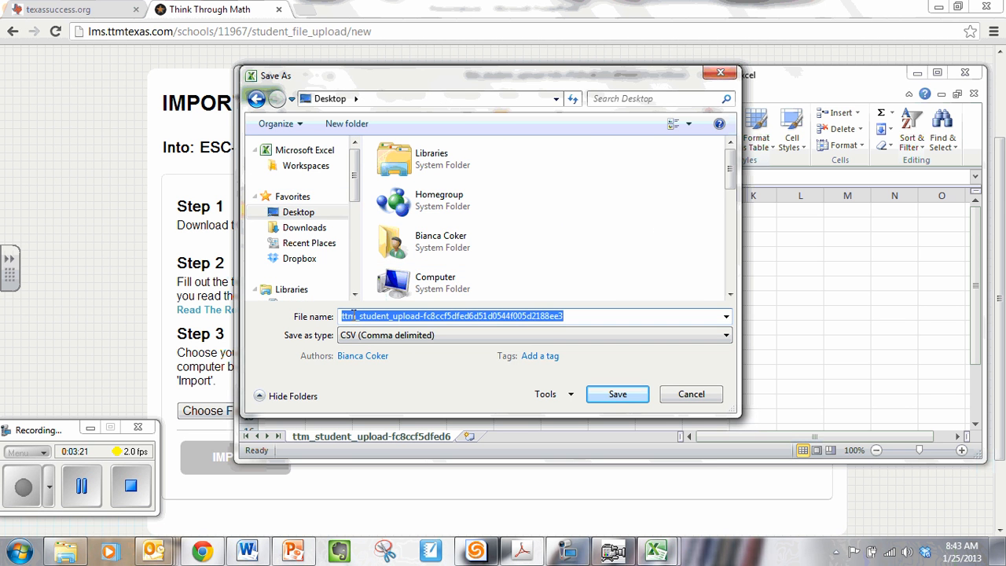
pyautogui.write('t')
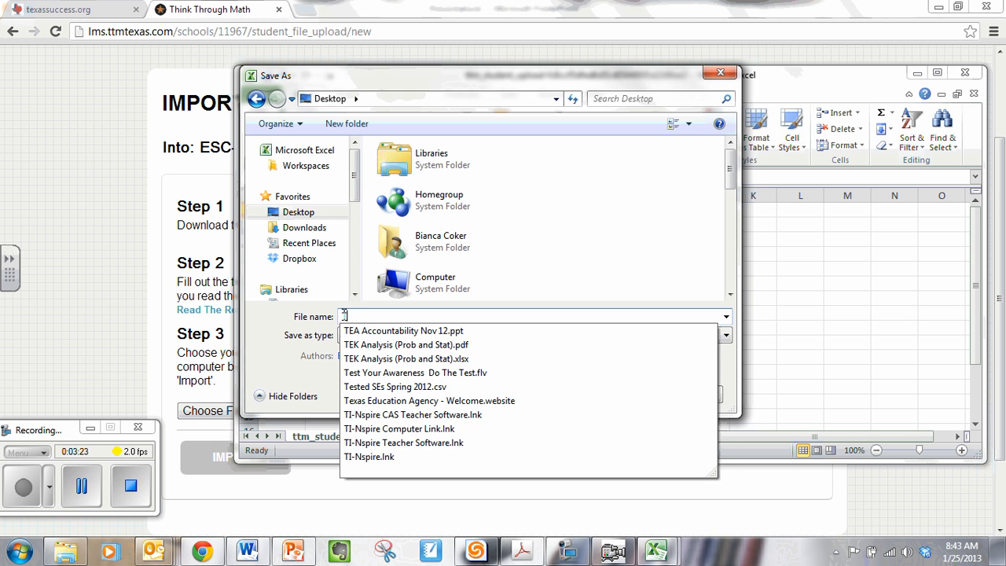
pyautogui.write('TM')
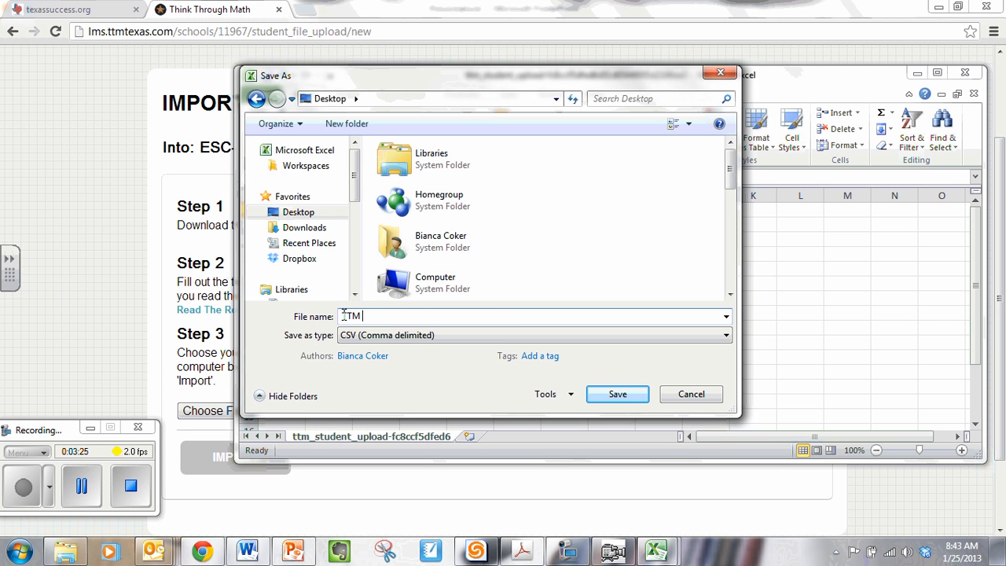
pyautogui.write(' Coker Class 2')
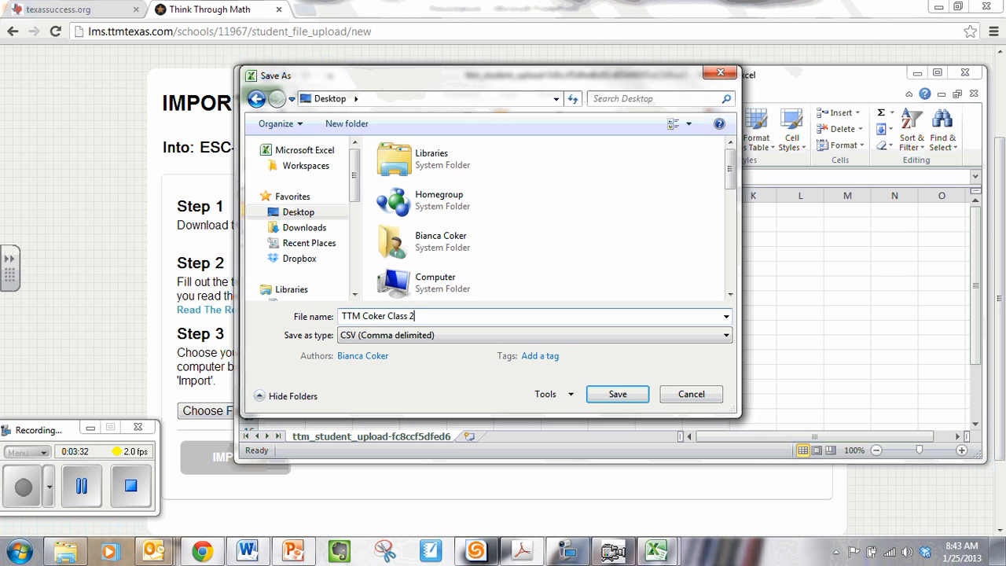
pyautogui.click(626, 397)
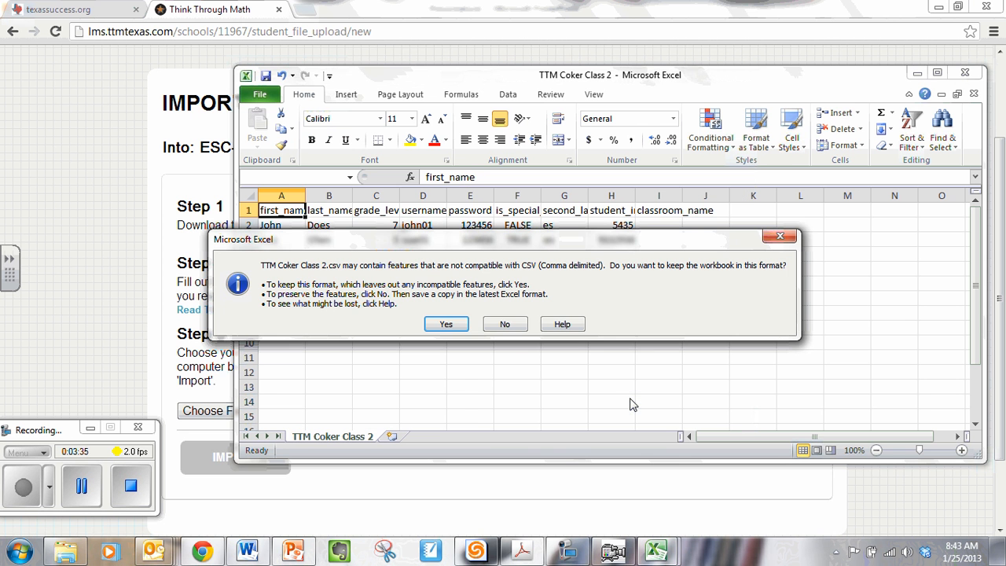
pyautogui.click(449, 325)
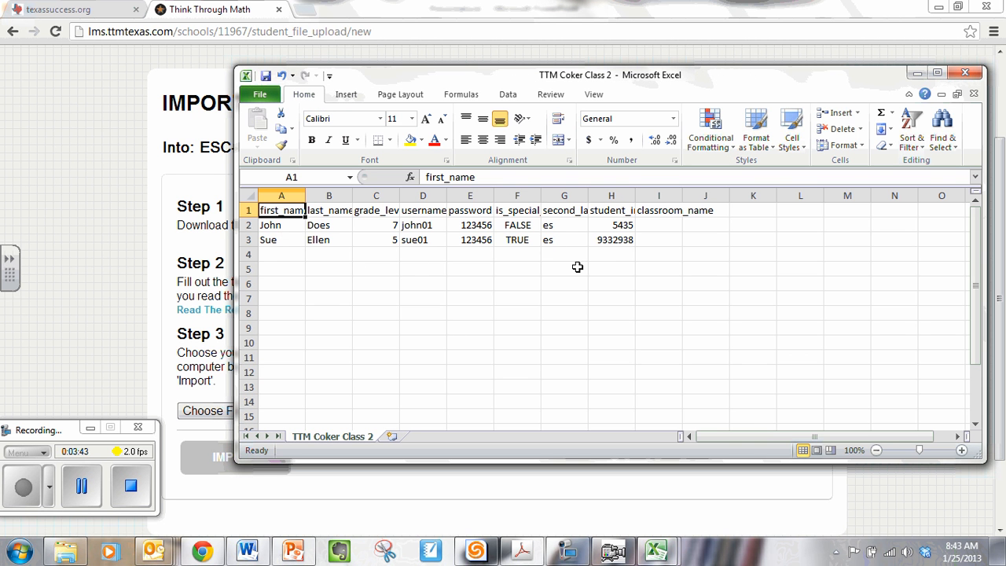
# Step: Copy the last names in A2:A15 of Book1 into the upload file's last_name column, starting at B2
pyautogui.click(670, 548)
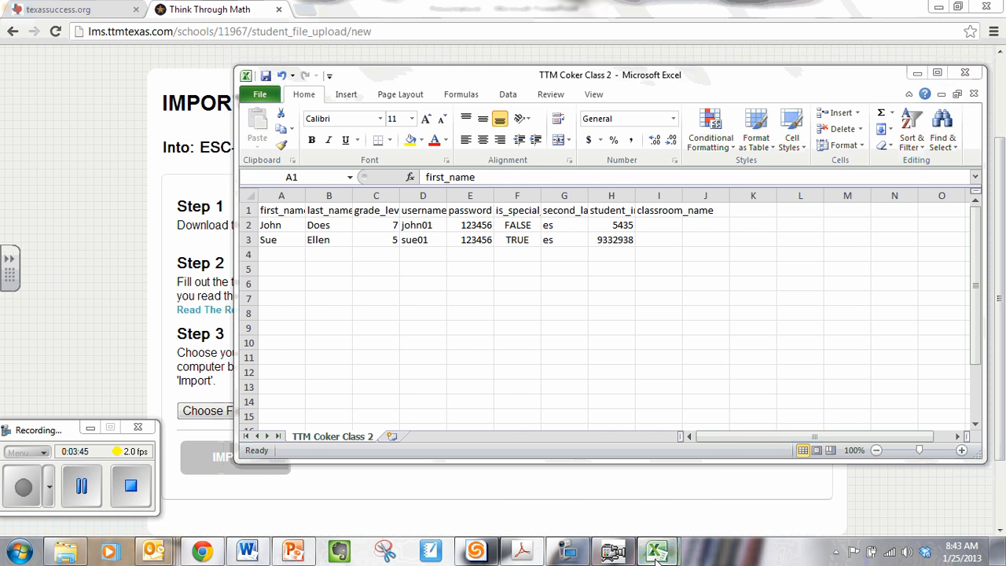
pyautogui.click(594, 507)
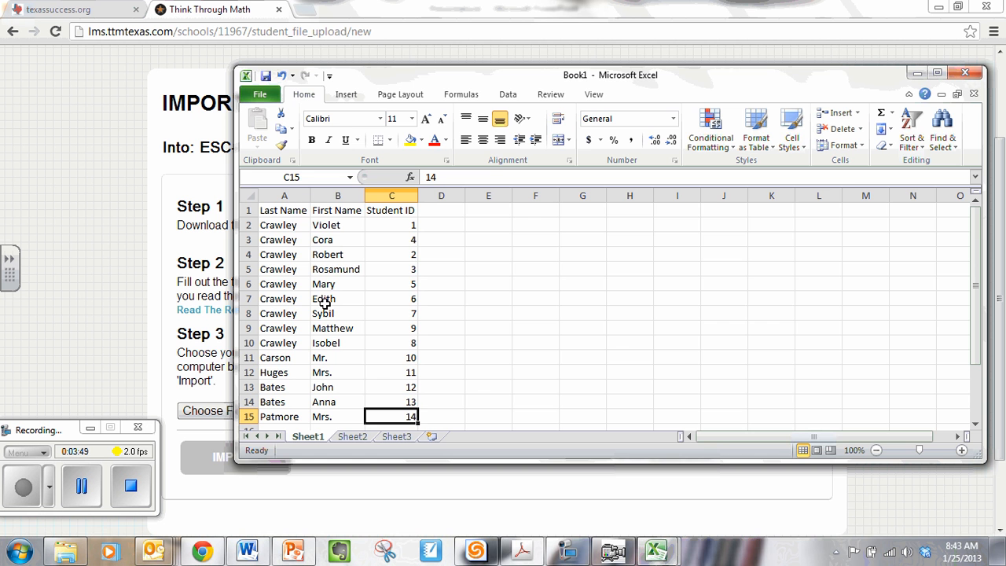
pyautogui.moveTo(440, 77); pyautogui.dragTo(395, 60)
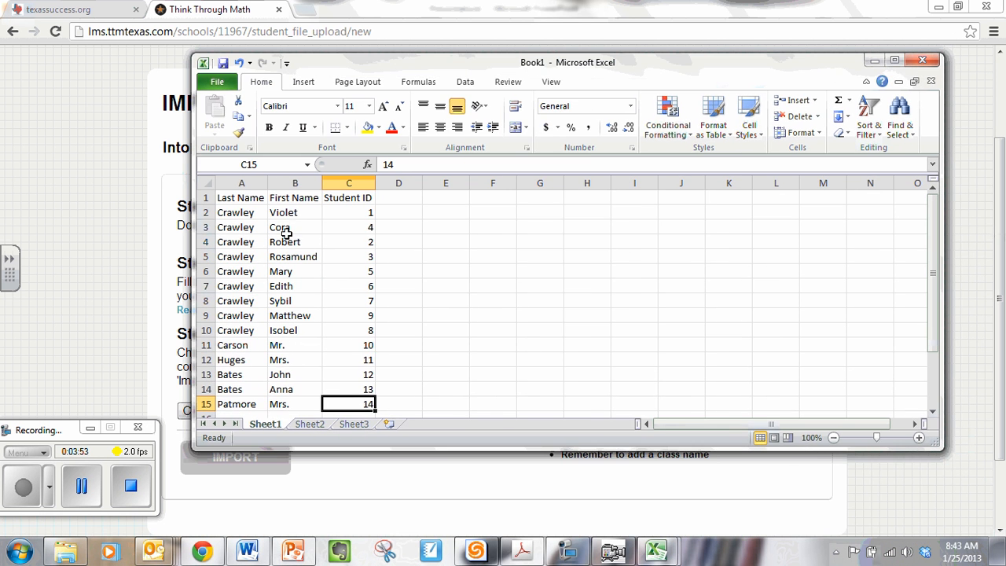
pyautogui.moveTo(224, 213); pyautogui.dragTo(242, 403)
pyautogui.hotkey('ctrl', 'c')
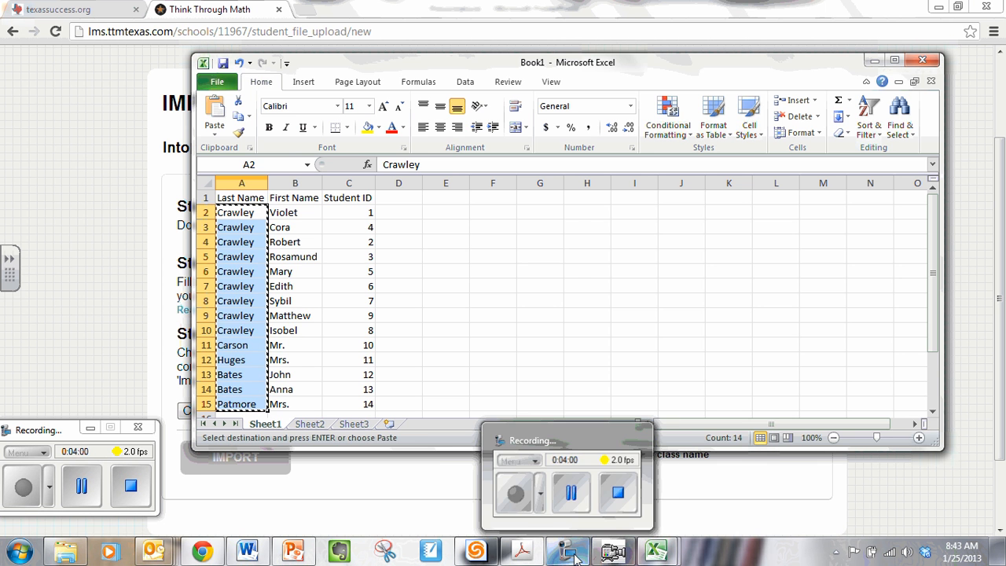
pyautogui.moveTo(657, 554)
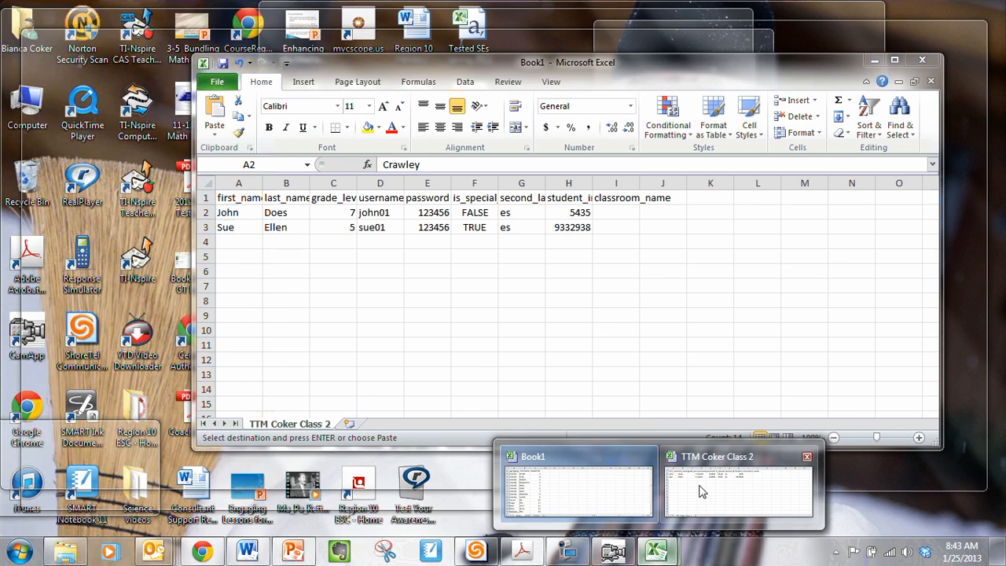
pyautogui.click(699, 485)
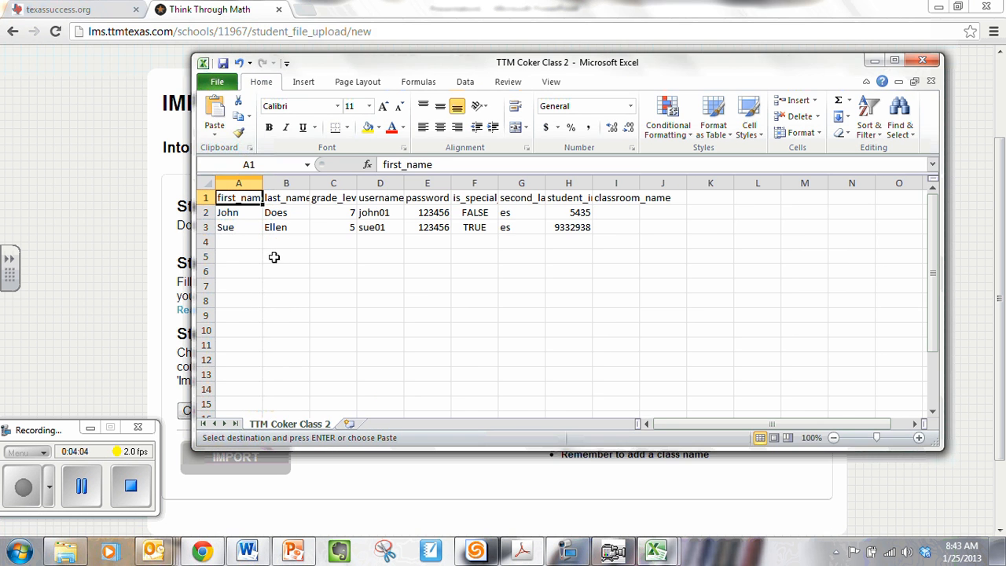
pyautogui.click(281, 214)
pyautogui.hotkey('ctrl', 'v')
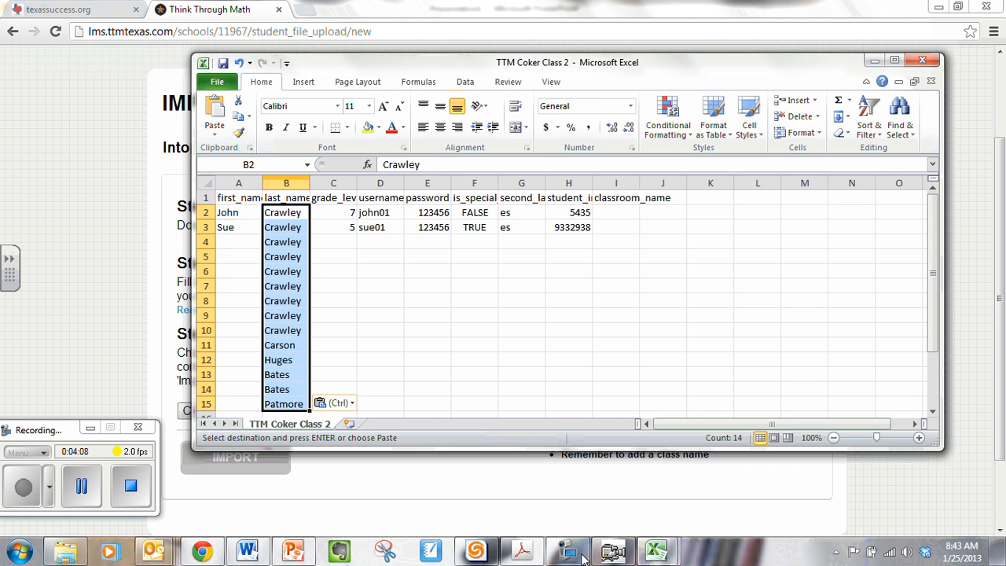
# Step: Copy the first names in B2:B15 of Book1 into the upload file's first_name column, starting at A2
pyautogui.click(668, 536)
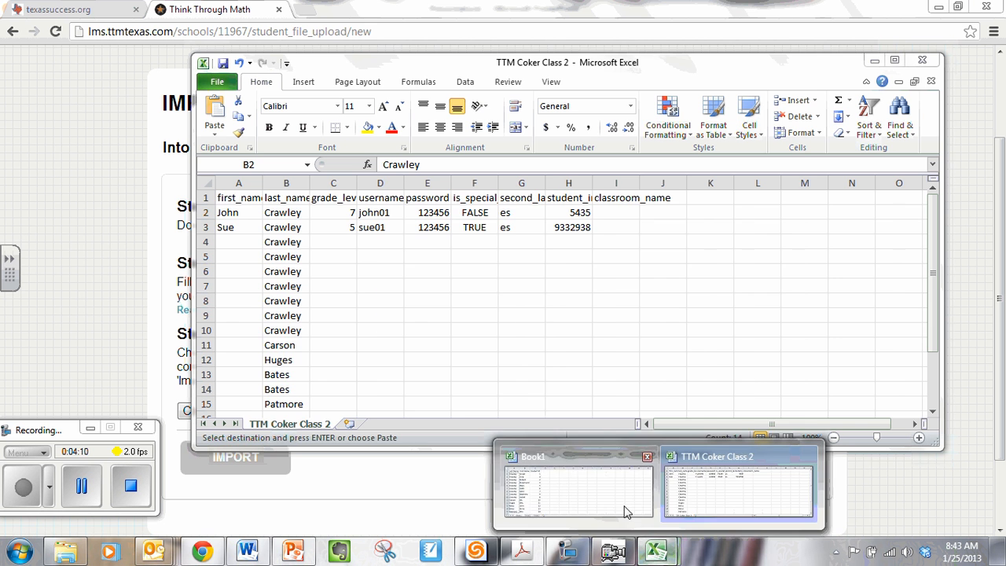
pyautogui.click(642, 509)
pyautogui.moveTo(281, 213); pyautogui.dragTo(290, 403)
pyautogui.hotkey('ctrl', 'c')
pyautogui.moveTo(655, 554)
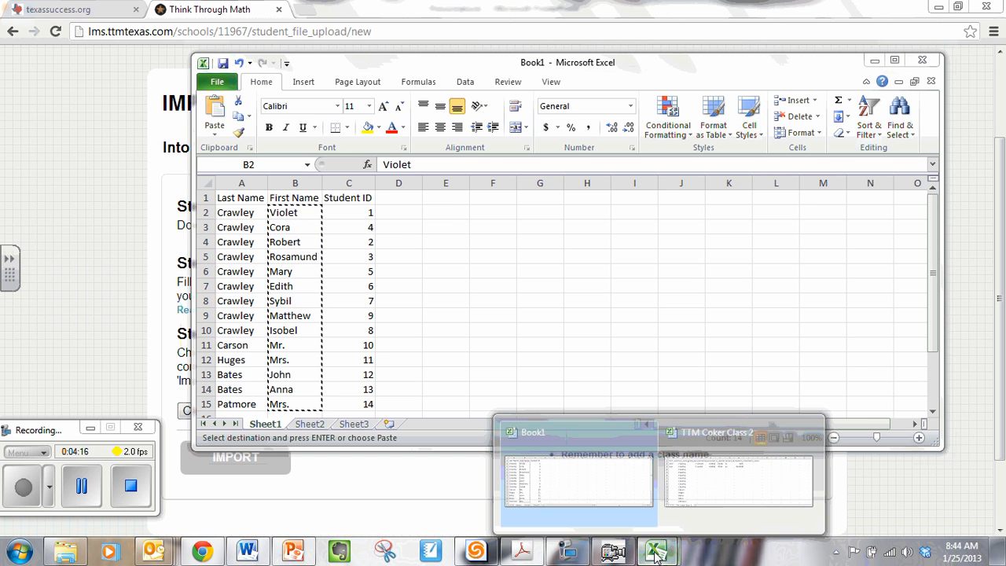
pyautogui.click(687, 485)
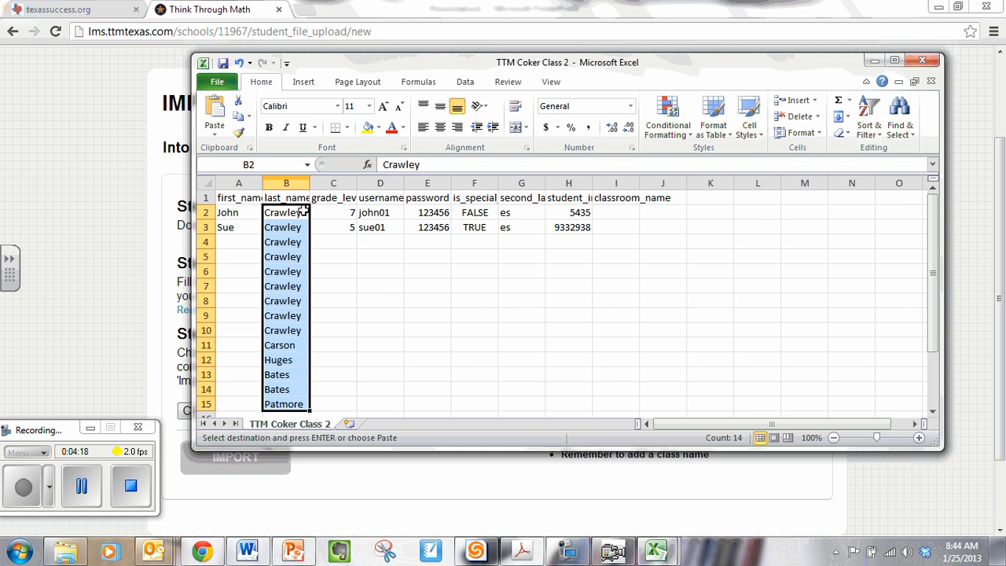
pyautogui.click(225, 213)
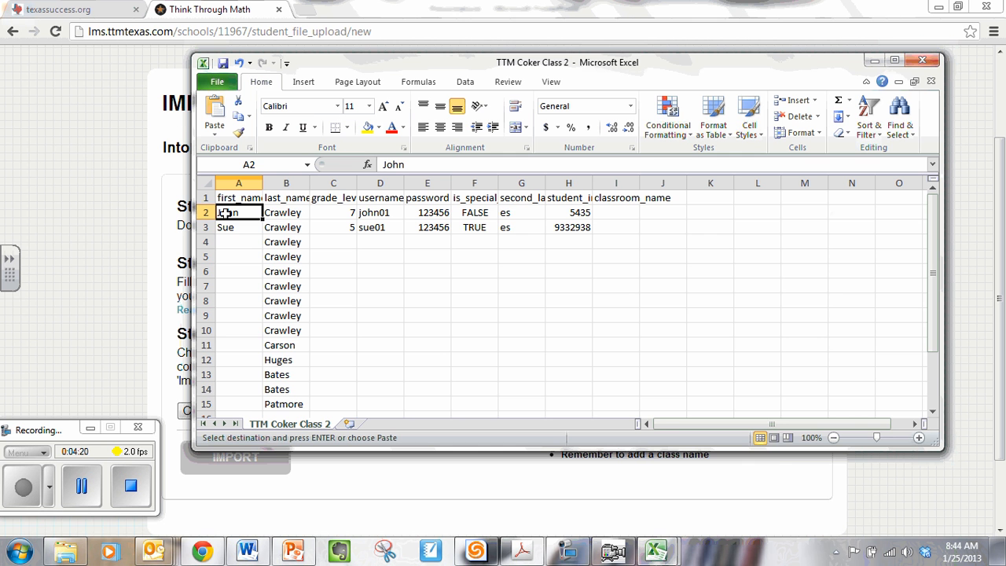
pyautogui.hotkey('ctrl', 'v')
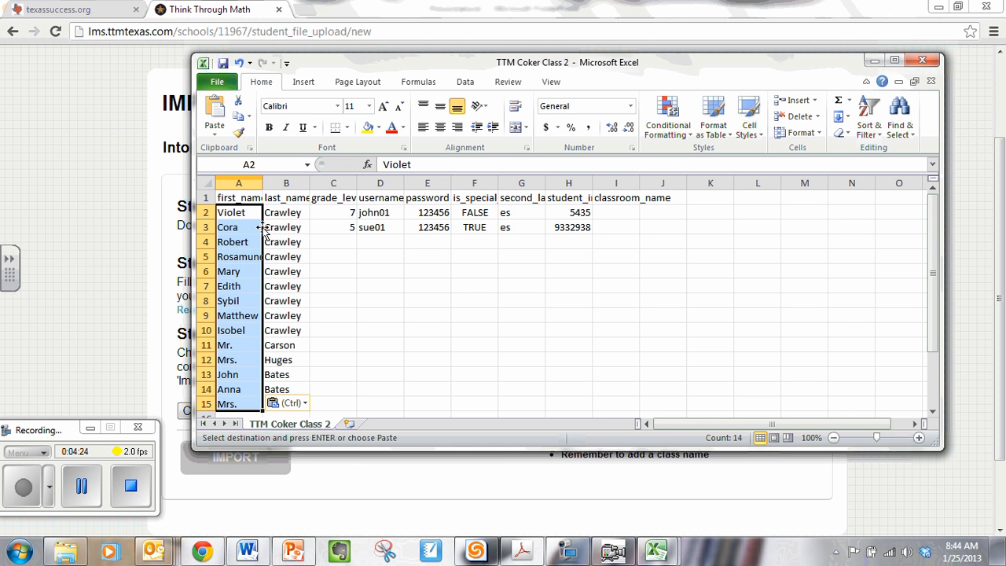
pyautogui.click(336, 213)
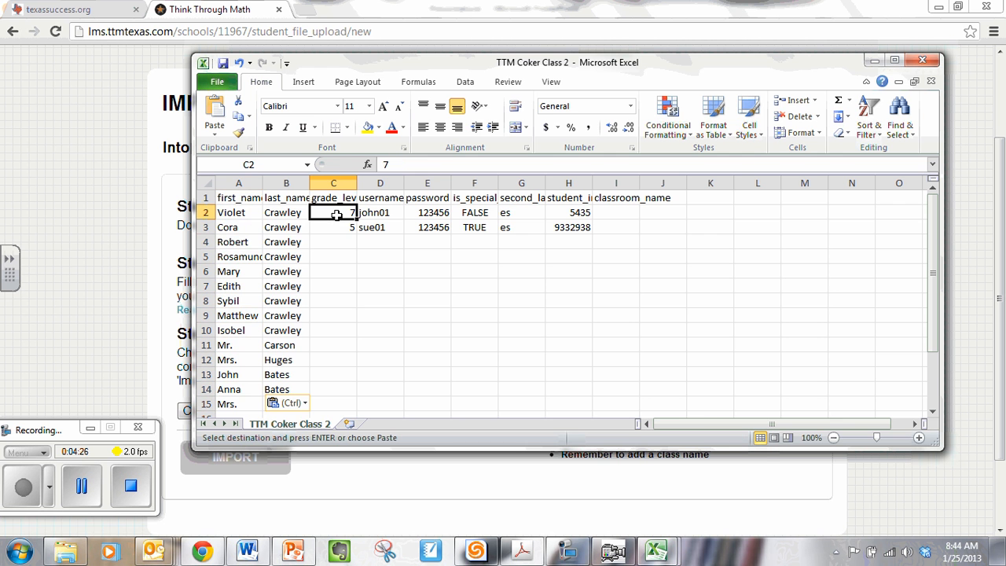
pyautogui.doubleClick(336, 214)
pyautogui.rightClick(336, 213)
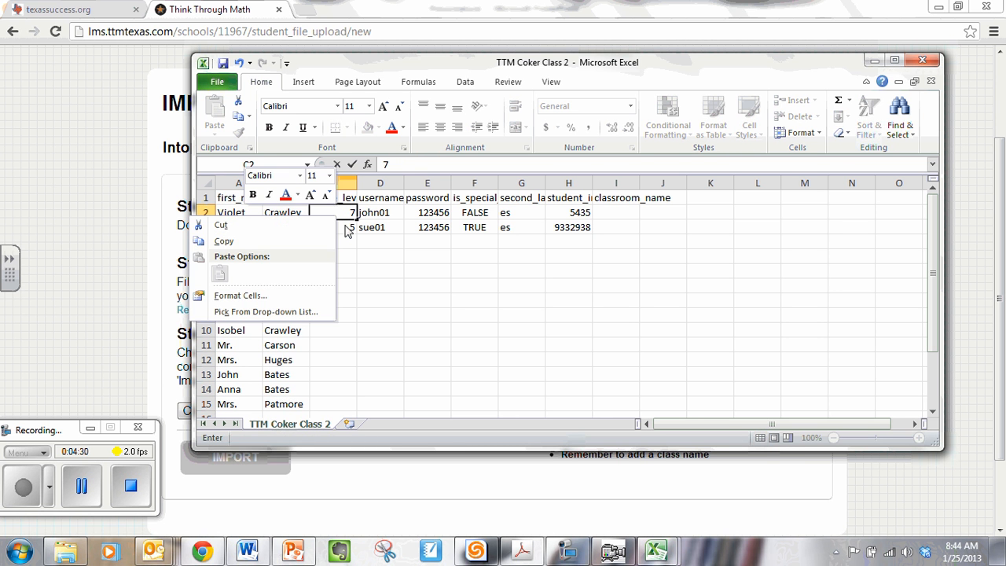
pyautogui.click(348, 230)
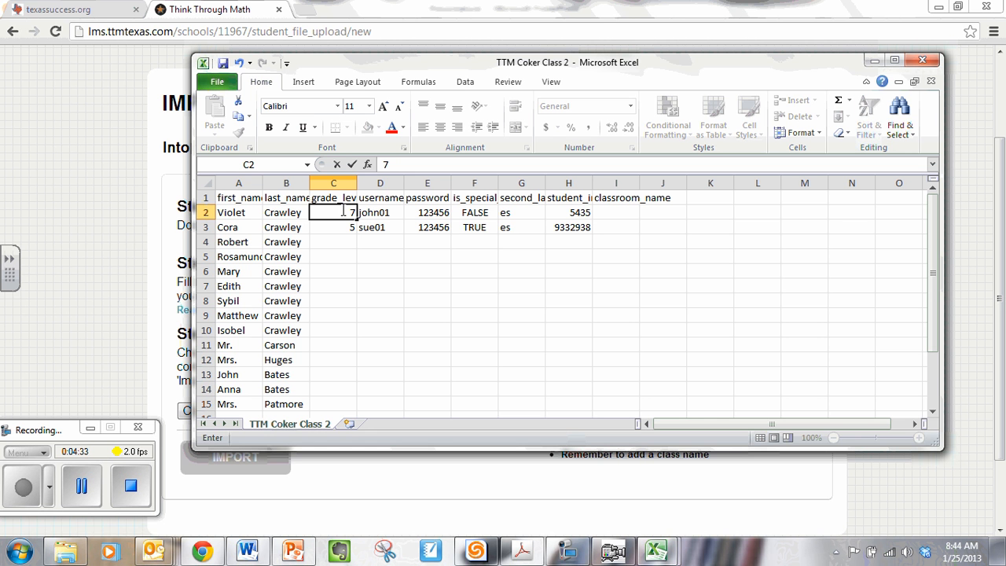
# Step: Set the grade level in C3 to 7 and copy it down to C4:C15
pyautogui.click(342, 227)
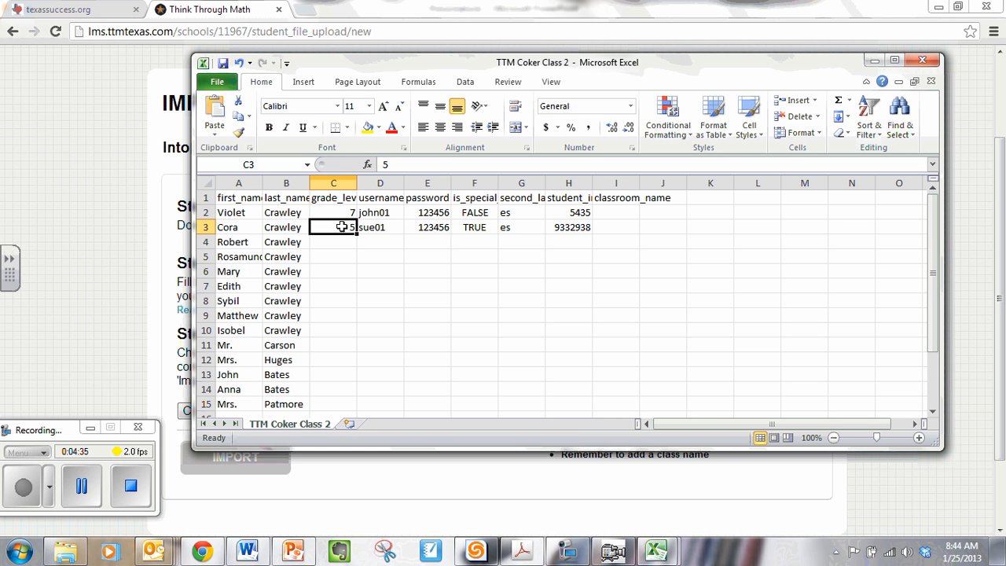
pyautogui.write('7')
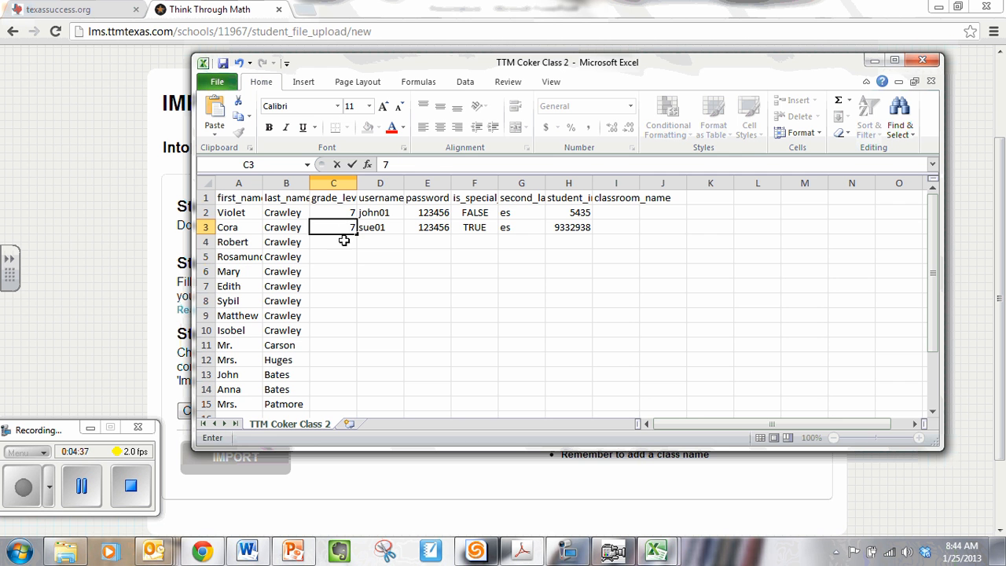
pyautogui.press('Return')
pyautogui.click(336, 227)
pyautogui.hotkey('ctrl', 'c')
pyautogui.moveTo(335, 242); pyautogui.dragTo(330, 404)
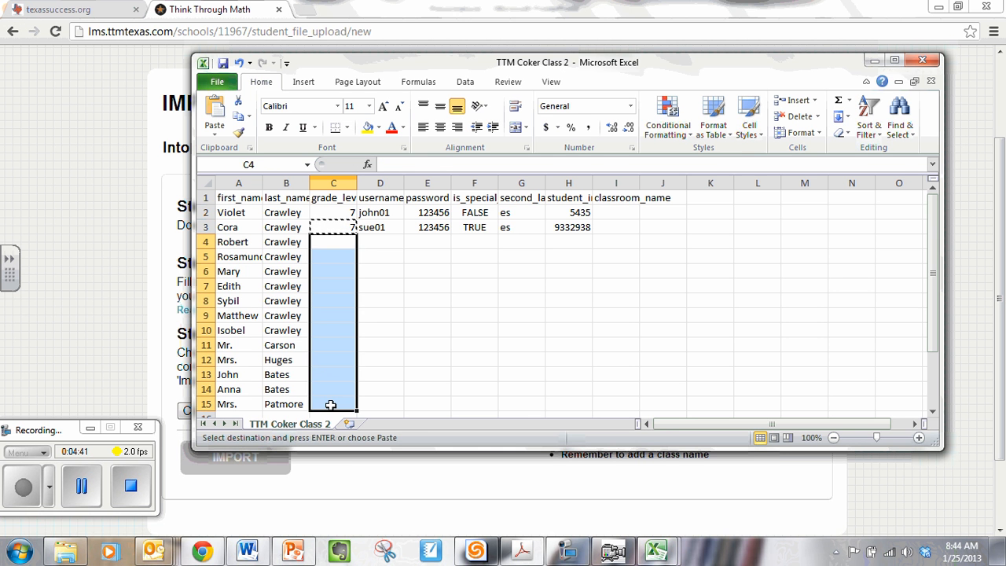
pyautogui.hotkey('ctrl', 'v')
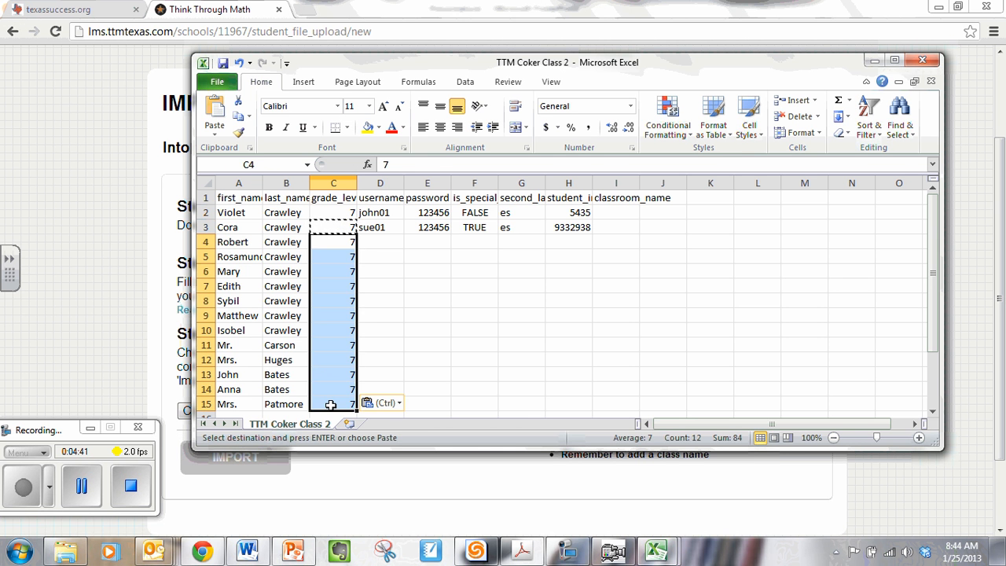
# Step: Clear the sample usernames from D2 and D3
pyautogui.doubleClick(381, 212)
pyautogui.moveTo(380, 212); pyautogui.dragTo(382, 224)
pyautogui.press('Return')
pyautogui.click(395, 212)
pyautogui.press('Delete')
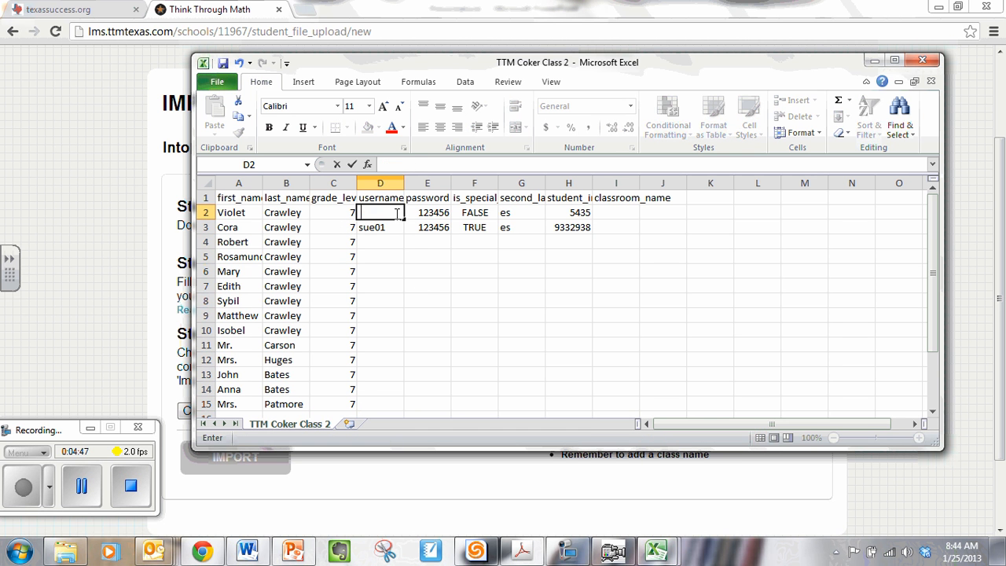
pyautogui.click(393, 226)
pyautogui.press('BackSpace')
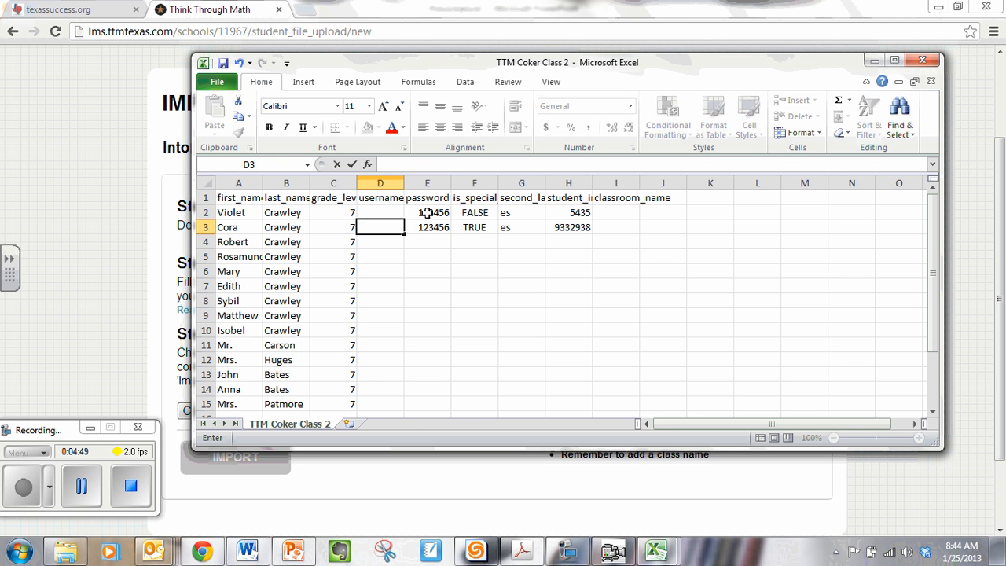
# Step: Clear the sample passwords from E2 and E3 in the upload file
pyautogui.click(427, 213)
pyautogui.press('BackSpace')
pyautogui.click(420, 227)
pyautogui.press('BackSpace')
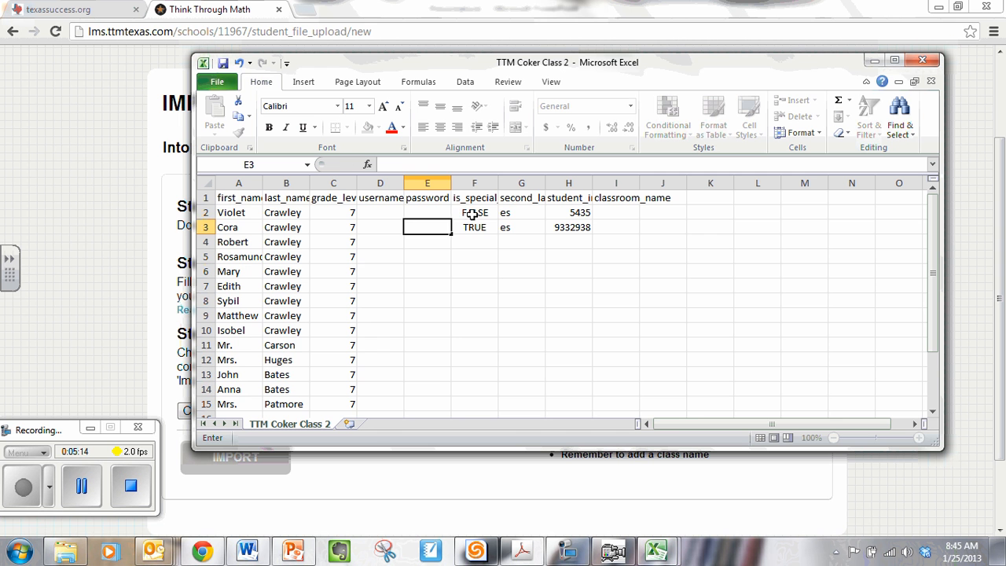
# Step: Clear the sample special-education value from F2 and the sample second-language codes from G2 and G3
pyautogui.click(471, 212)
pyautogui.press('BackSpace')
pyautogui.click(466, 226)
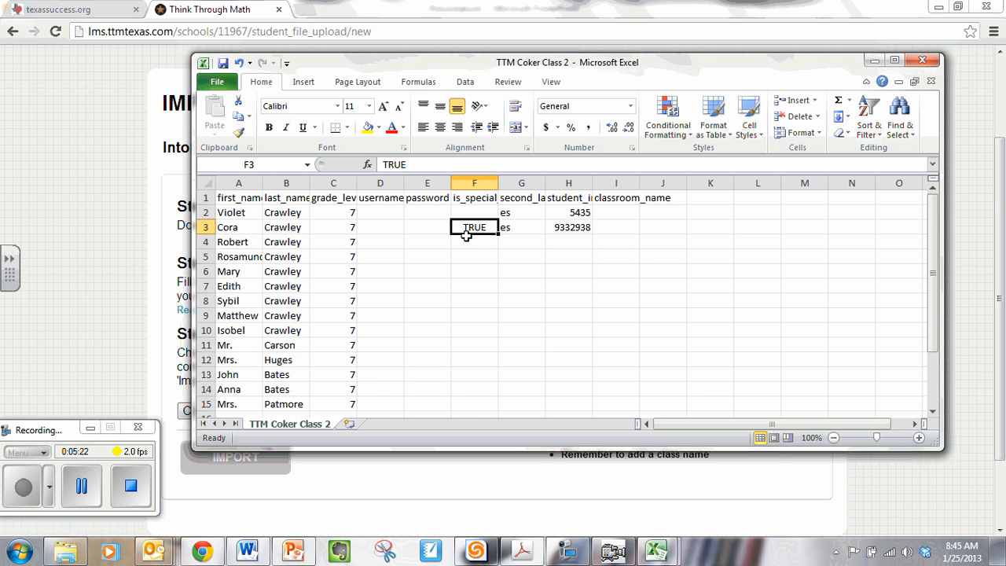
pyautogui.click(520, 213)
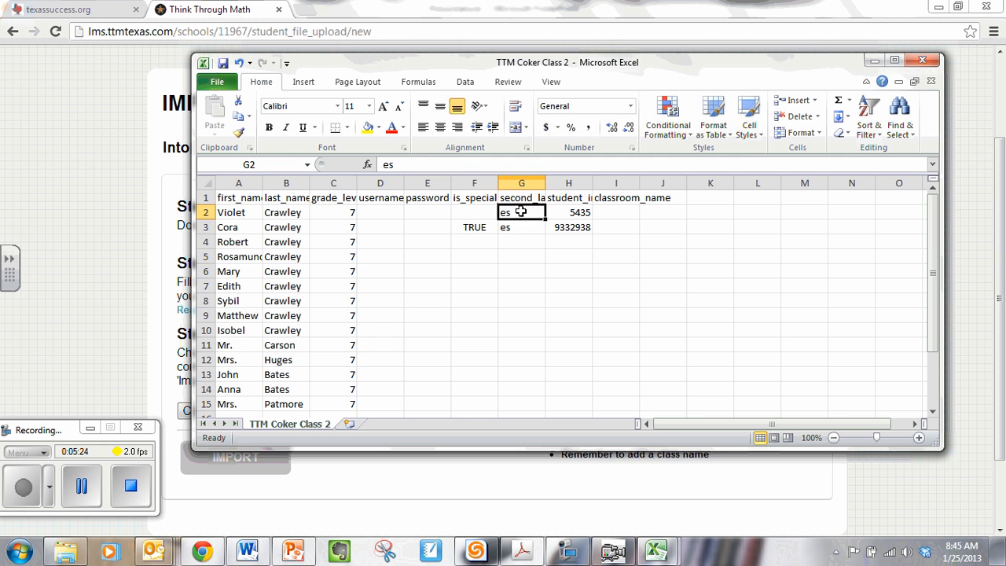
pyautogui.press('BackSpace')
pyautogui.click(515, 228)
pyautogui.press('BackSpace')
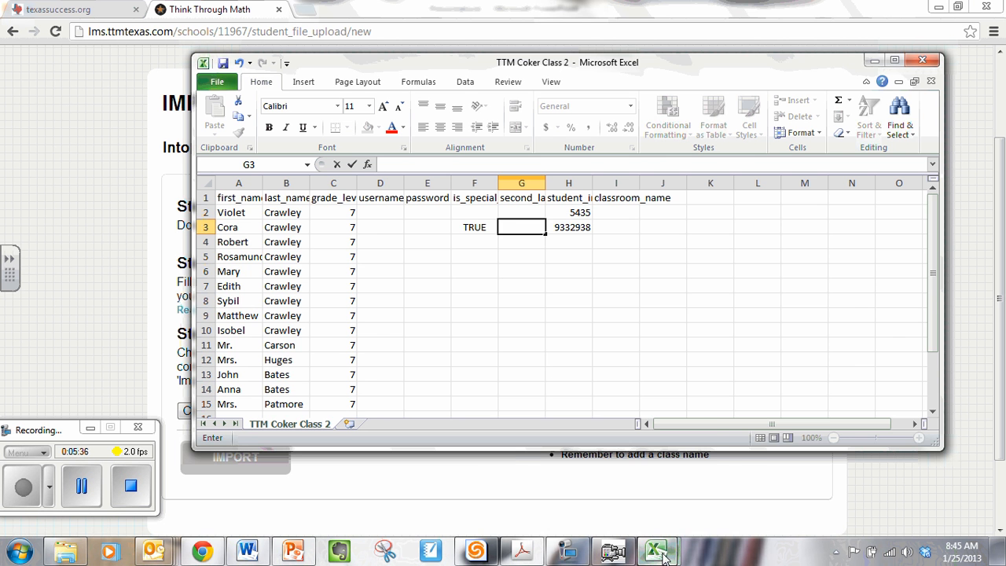
# Step: Copy the student IDs in C2:C15 of Book1 into the upload file's student ID column, starting at H2
pyautogui.moveTo(662, 557)
pyautogui.click(633, 483)
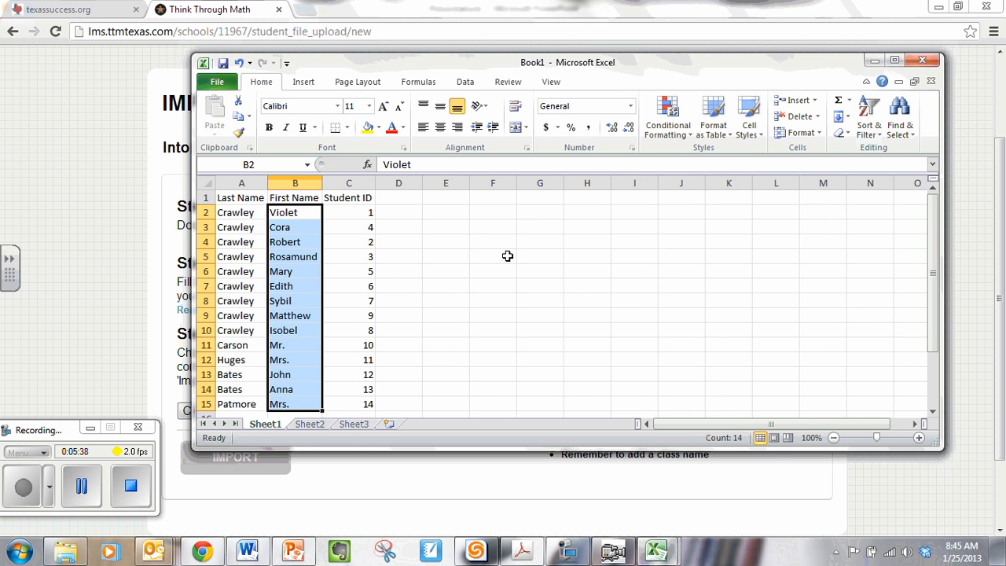
pyautogui.moveTo(360, 210); pyautogui.dragTo(359, 398)
pyautogui.hotkey('ctrl', 'c')
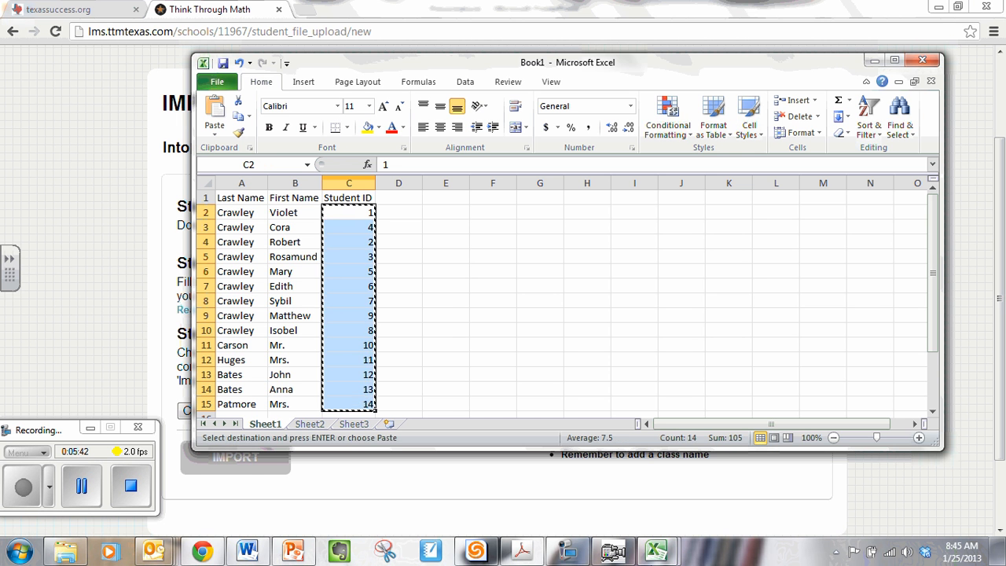
pyautogui.click(656, 551)
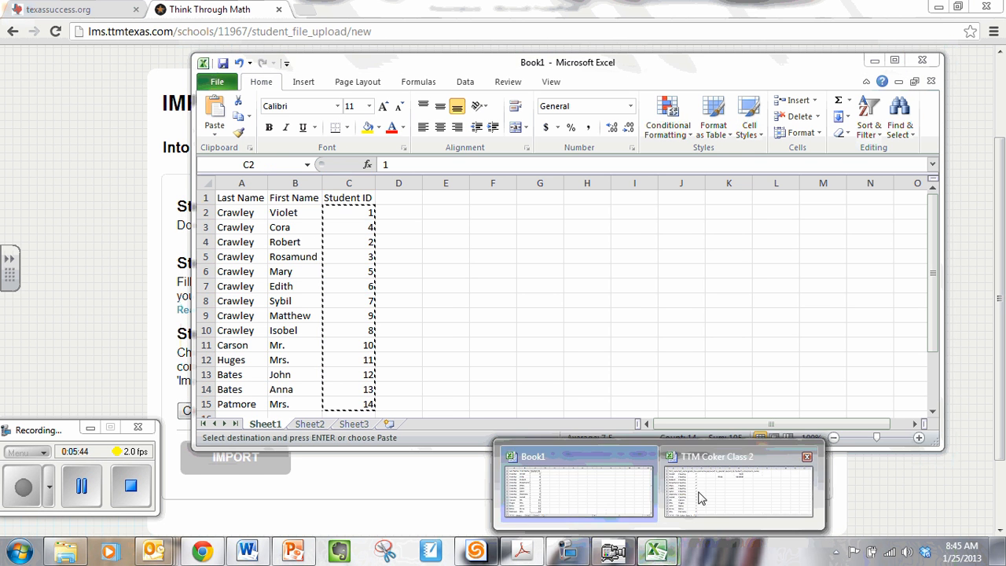
pyautogui.click(700, 497)
pyautogui.click(564, 212)
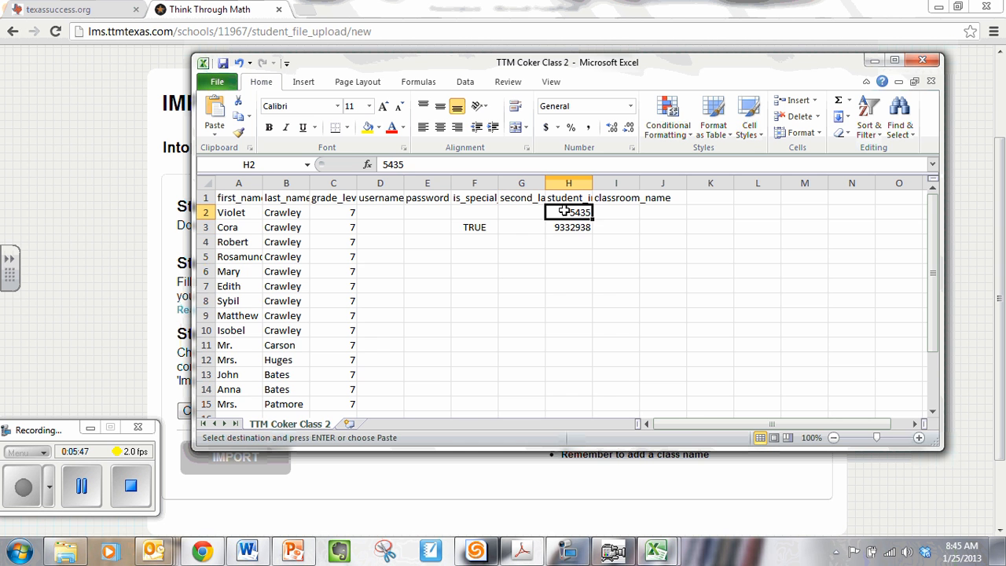
pyautogui.hotkey('ctrl', 'v')
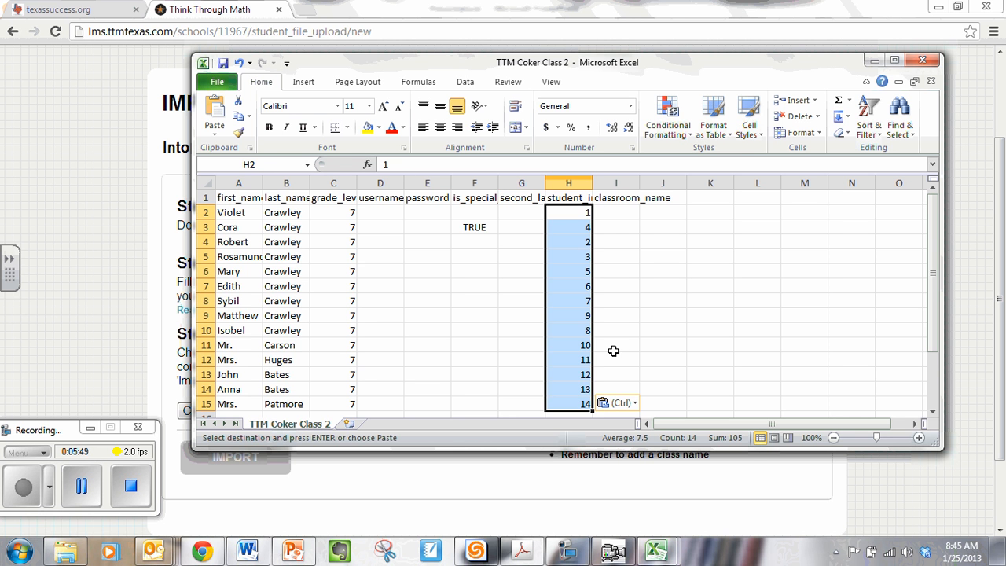
# Step: Enter "Coker Class 2" as the classroom name in I2
pyautogui.click(617, 213)
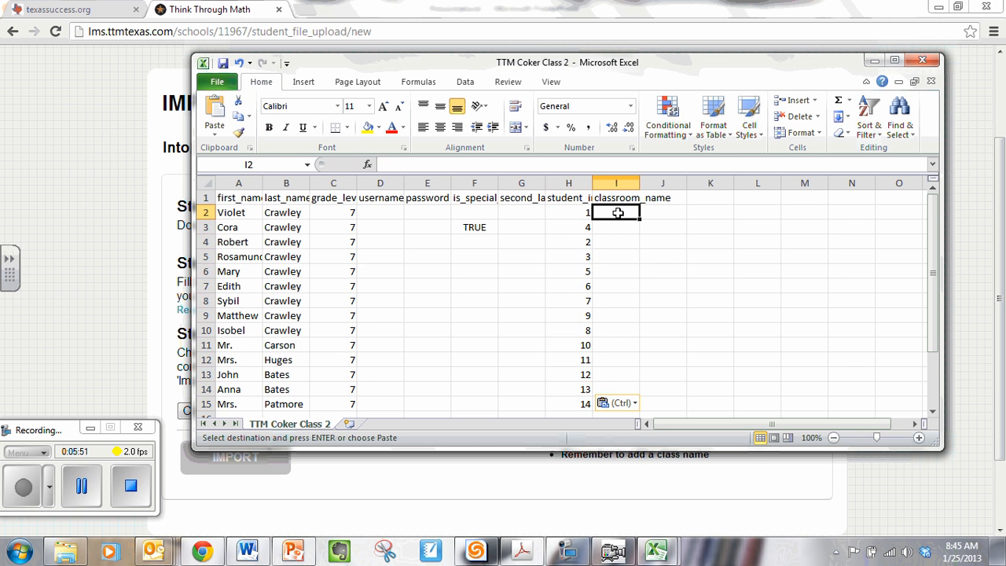
pyautogui.write('Coker CLas')
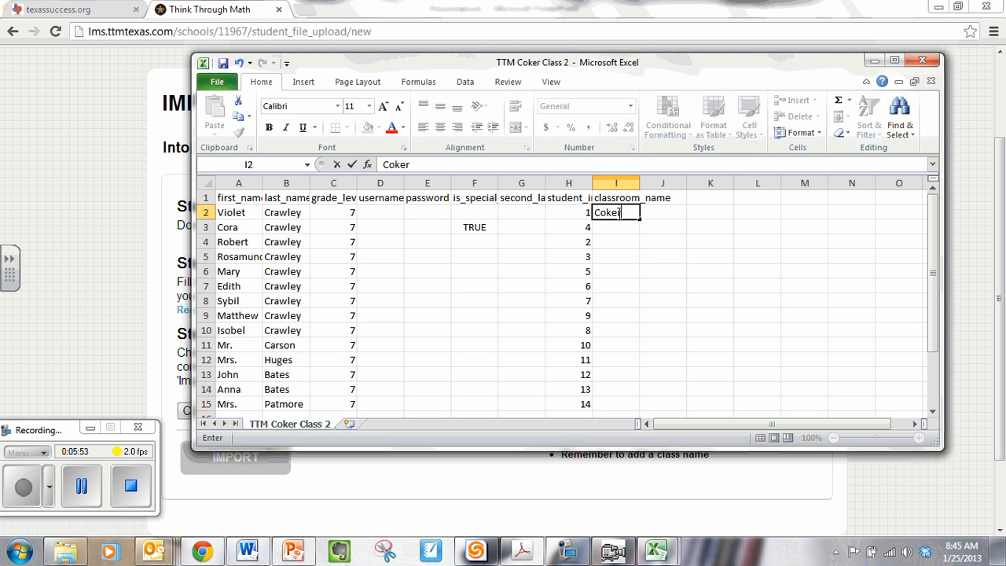
pyautogui.press('BackSpace')
pyautogui.press('BackSpace')
pyautogui.press('BackSpace')
pyautogui.write('lass 2')
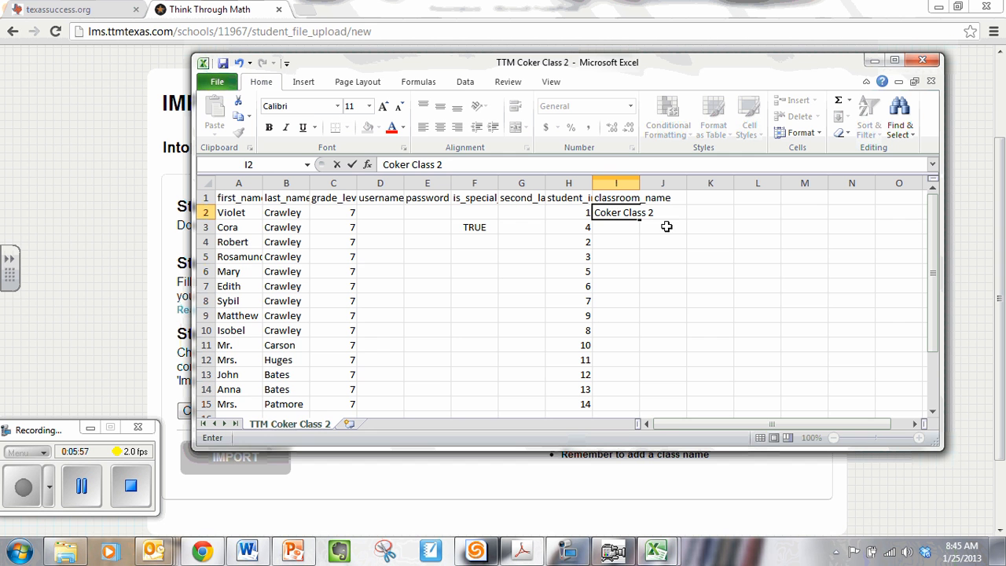
# Step: Copy the classroom name from I2 down to I3:I15
pyautogui.click(603, 213)
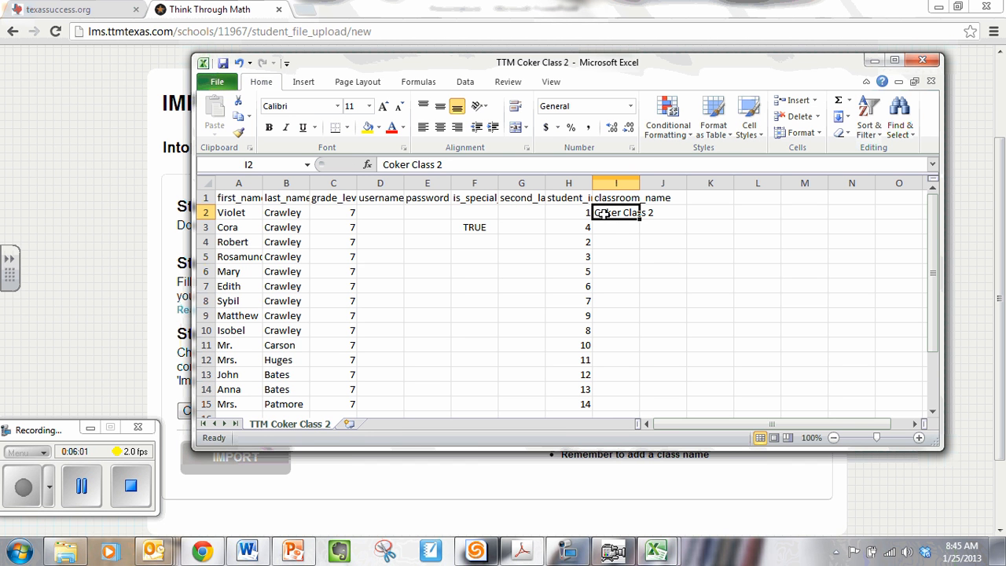
pyautogui.hotkey('ctrl', 'c')
pyautogui.moveTo(601, 227); pyautogui.dragTo(602, 399)
pyautogui.hotkey('ctrl', 'v')
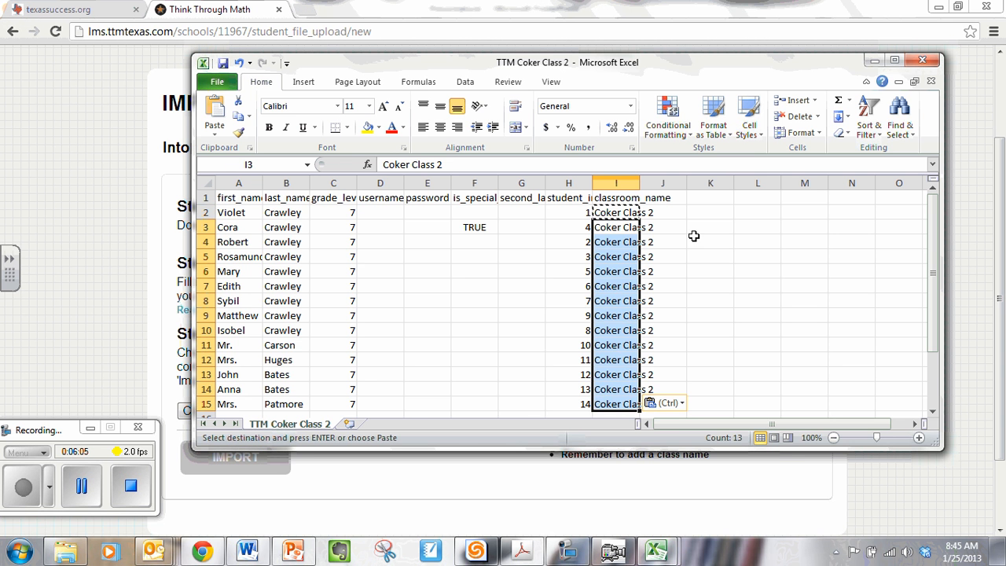
pyautogui.click(731, 253)
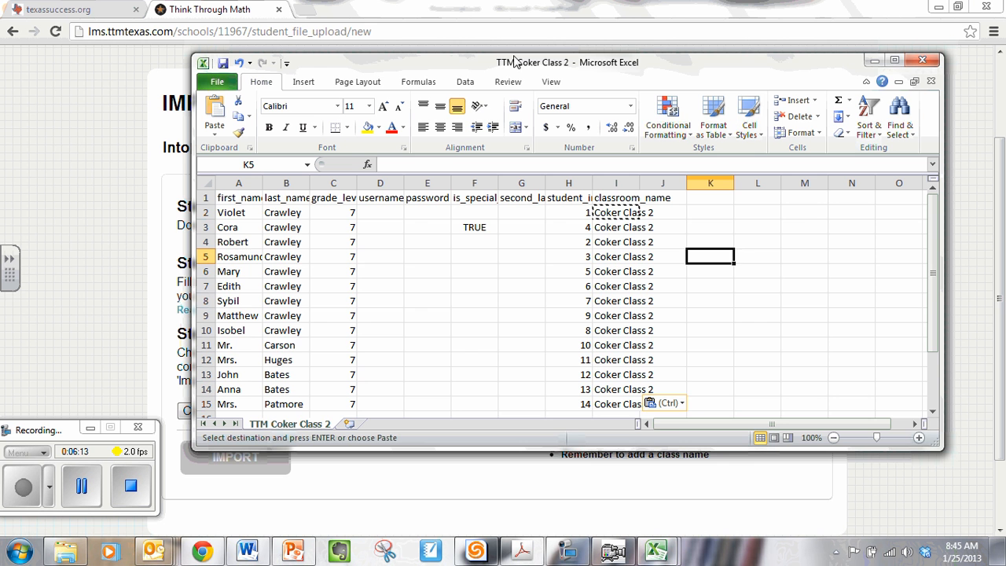
# Step: Save the completed upload file, keeping it in CSV (comma delimited) format
pyautogui.click(224, 63)
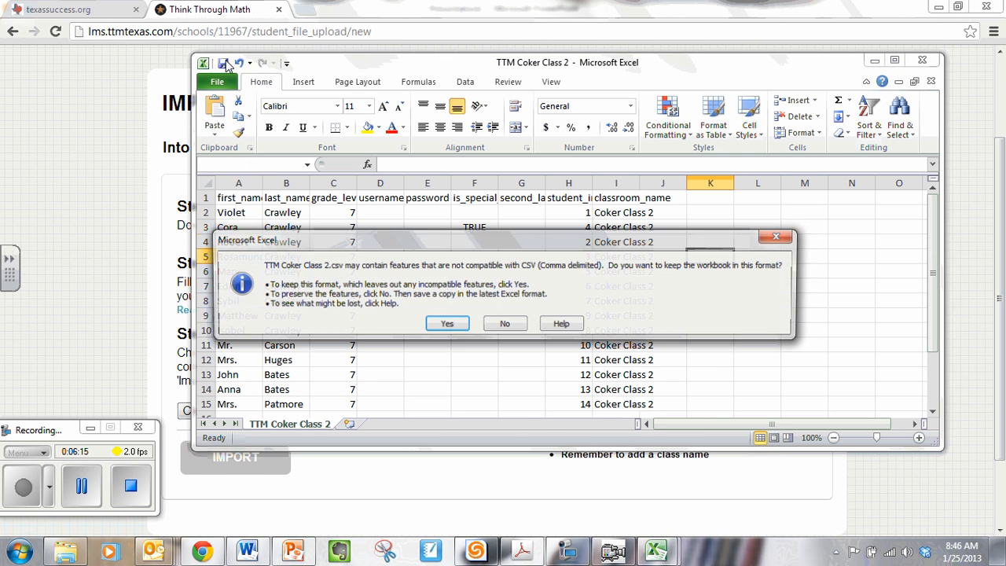
pyautogui.click(434, 322)
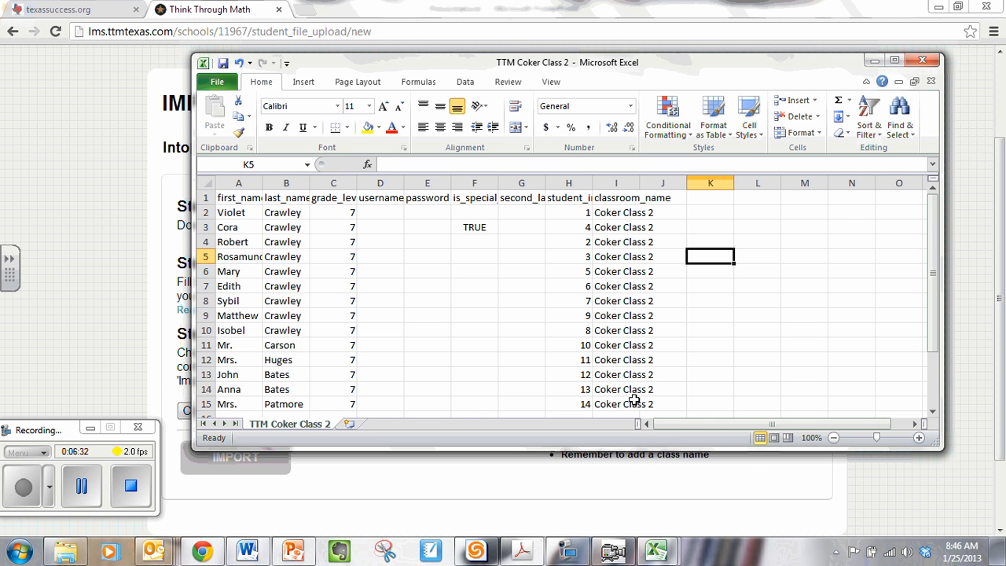
pyautogui.click(223, 64)
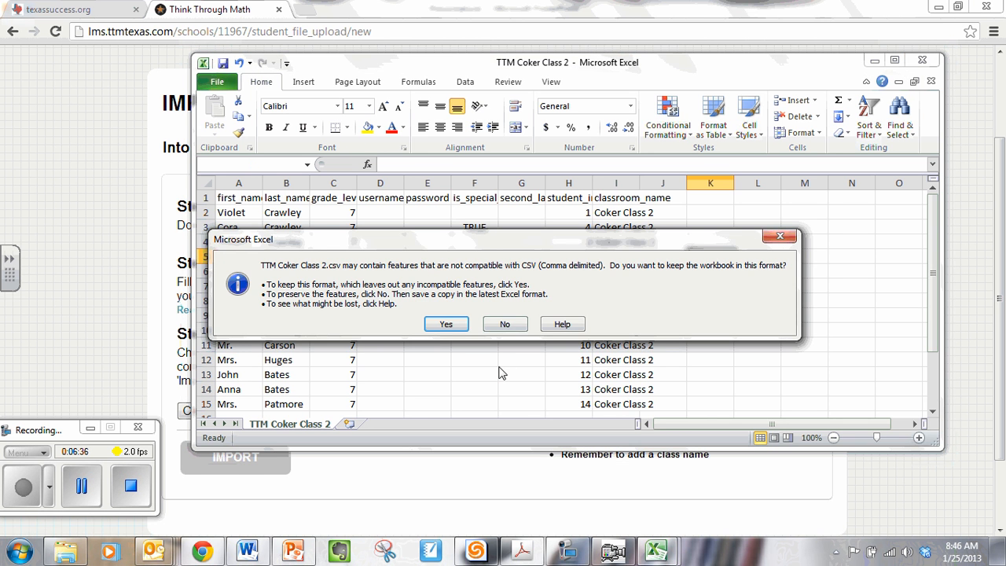
pyautogui.click(450, 321)
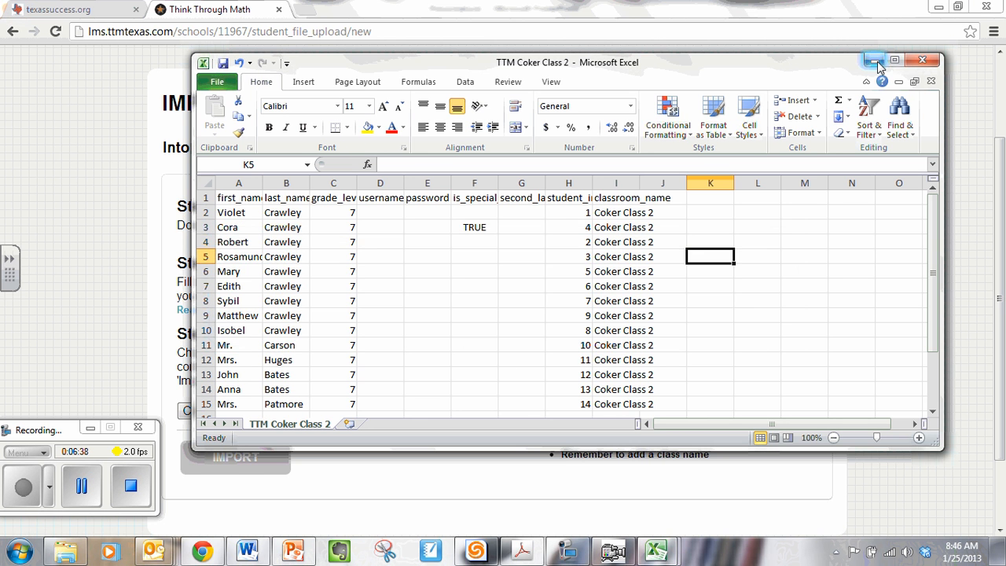
# Step: Return to the Think Through Math page in the browser, import TTM Coker Class 2.csv from the Desktop, and open the import status
pyautogui.click(875, 61)
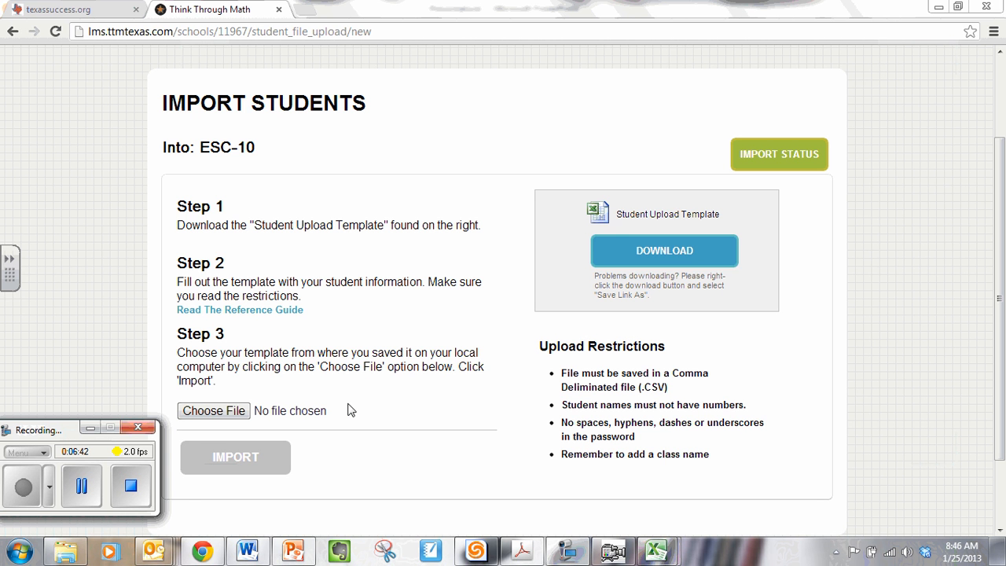
pyautogui.click(239, 417)
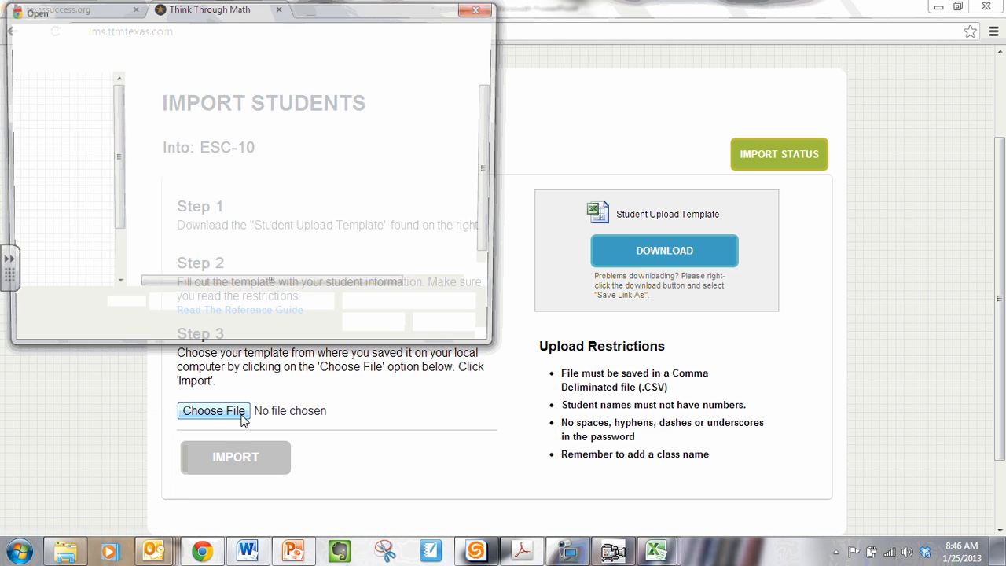
pyautogui.click(59, 101)
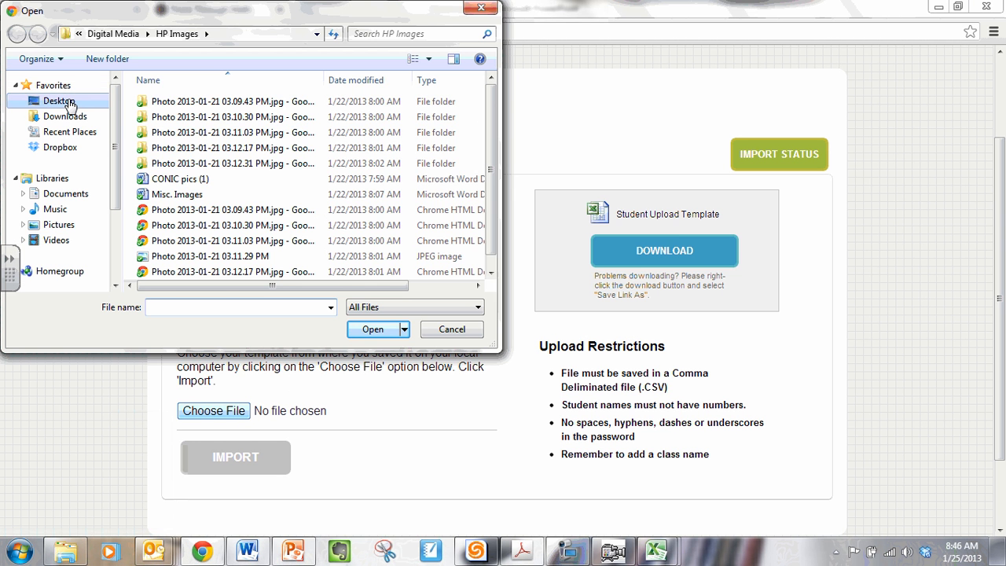
pyautogui.moveTo(490, 91); pyautogui.dragTo(490, 272)
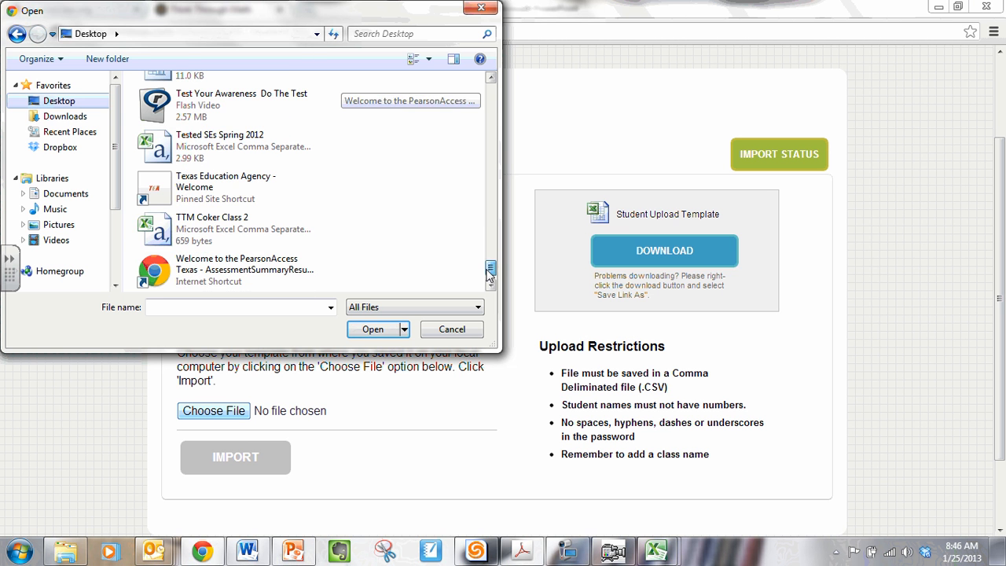
pyautogui.doubleClick(167, 226)
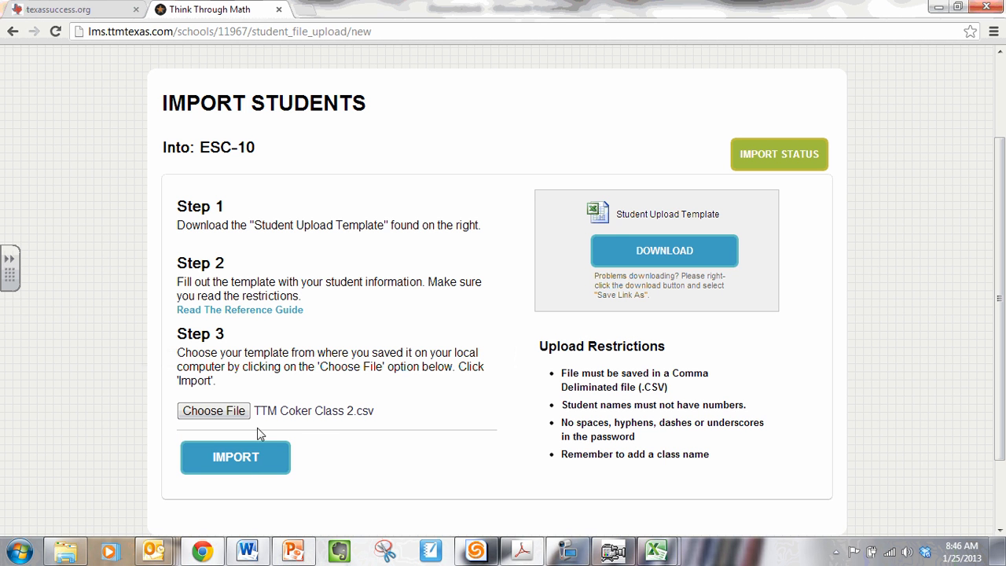
pyautogui.click(251, 467)
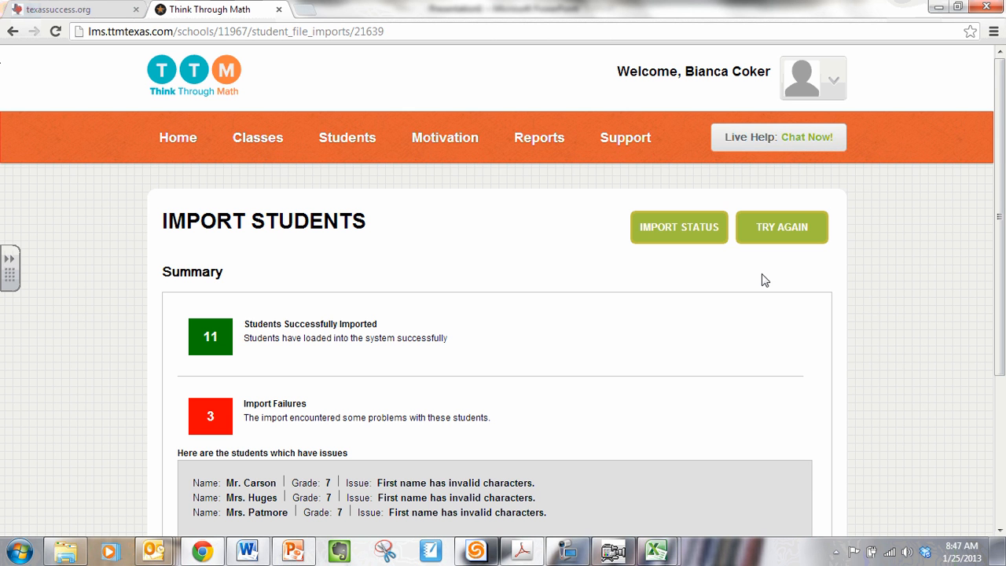
pyautogui.click(705, 229)
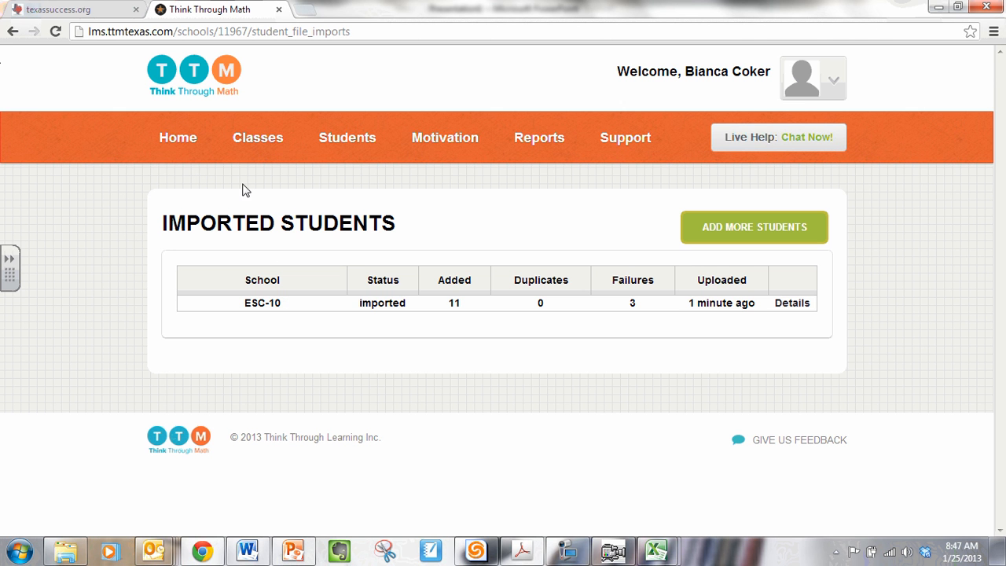
# Step: Open the start cards for the Coker Class 2 class and look through the students' login cards
pyautogui.click(267, 145)
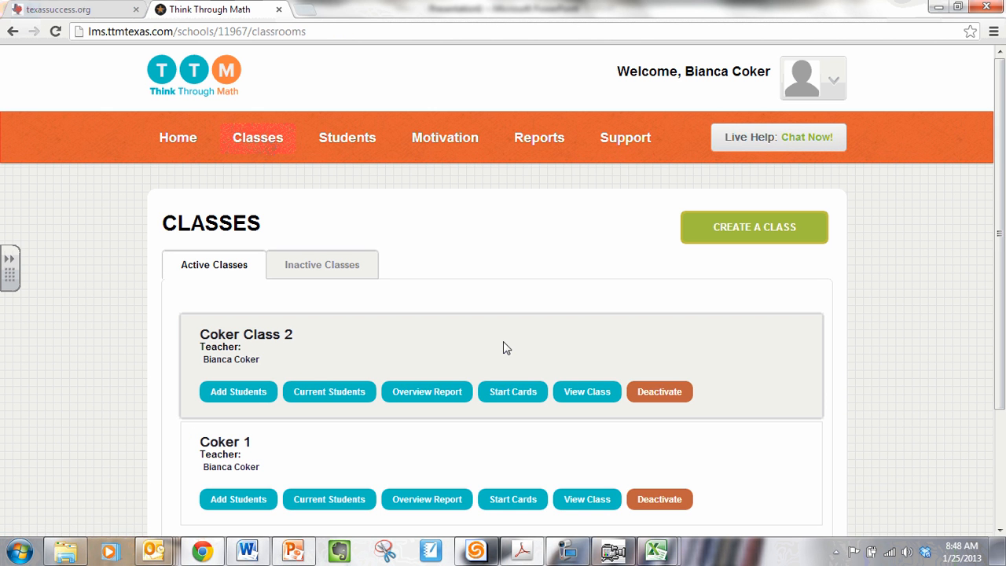
pyautogui.click(524, 396)
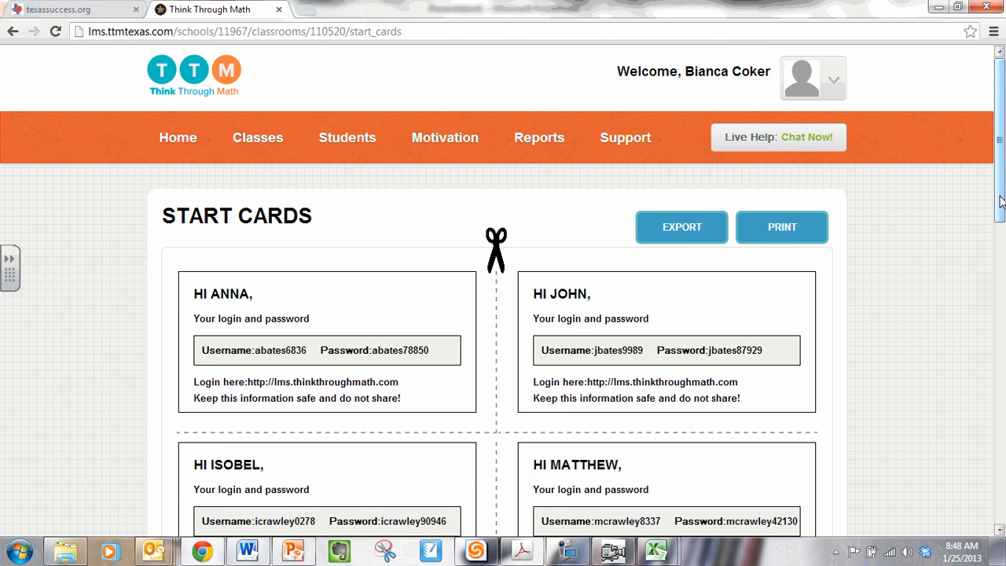
pyautogui.moveTo(1000, 203); pyautogui.dragTo(999, 244)
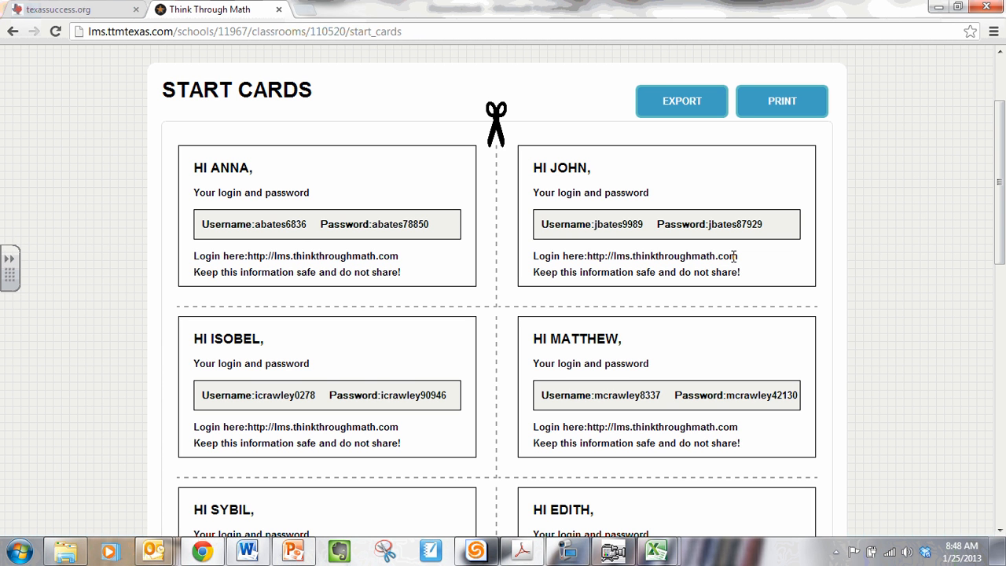
pyautogui.moveTo(999, 173); pyautogui.dragTo(999, 427)
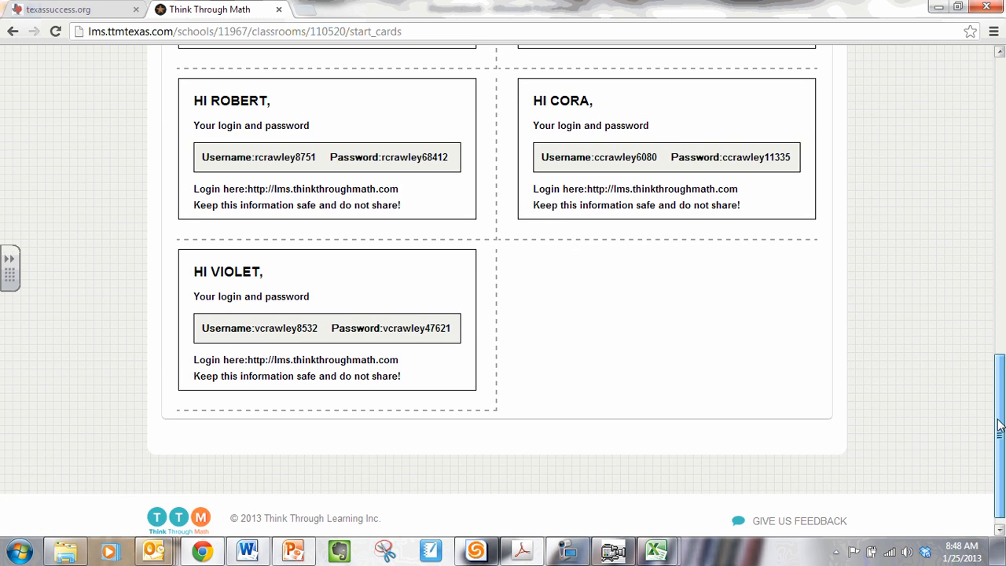
pyautogui.moveTo(1004, 290); pyautogui.dragTo(1003, 118)
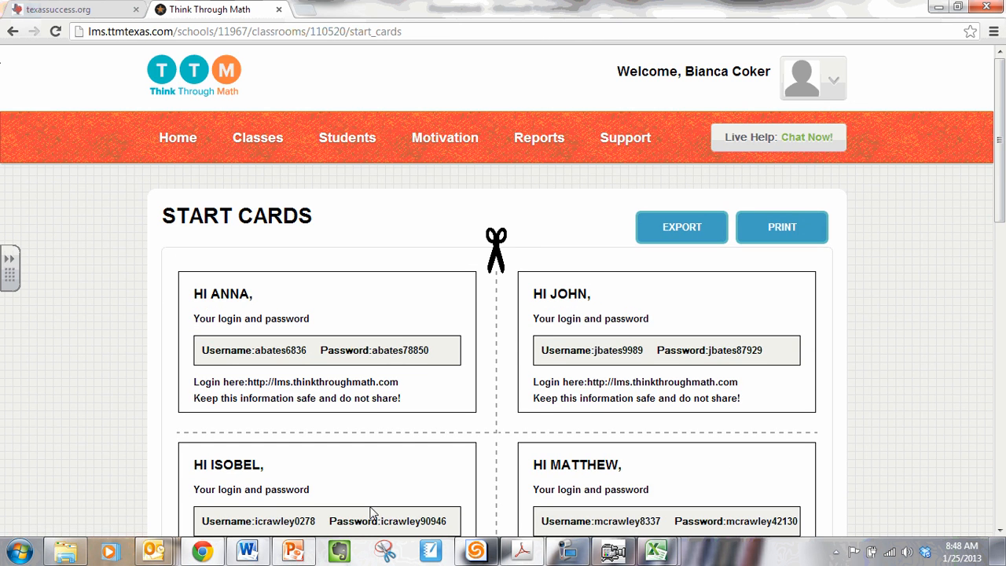
# Step: Switch to the PowerPoint presentation to review the Steps to Import Students slide
pyautogui.click(293, 550)
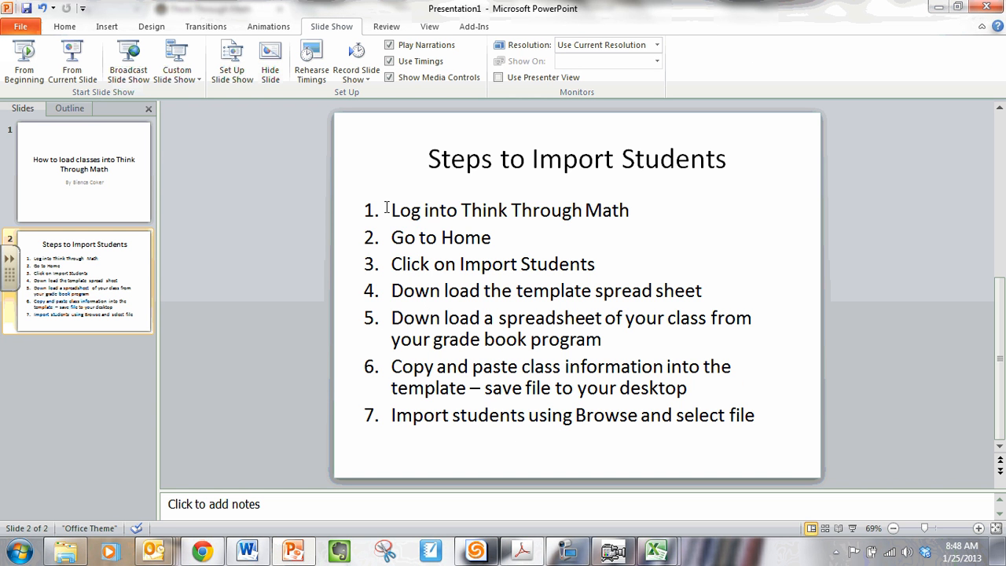